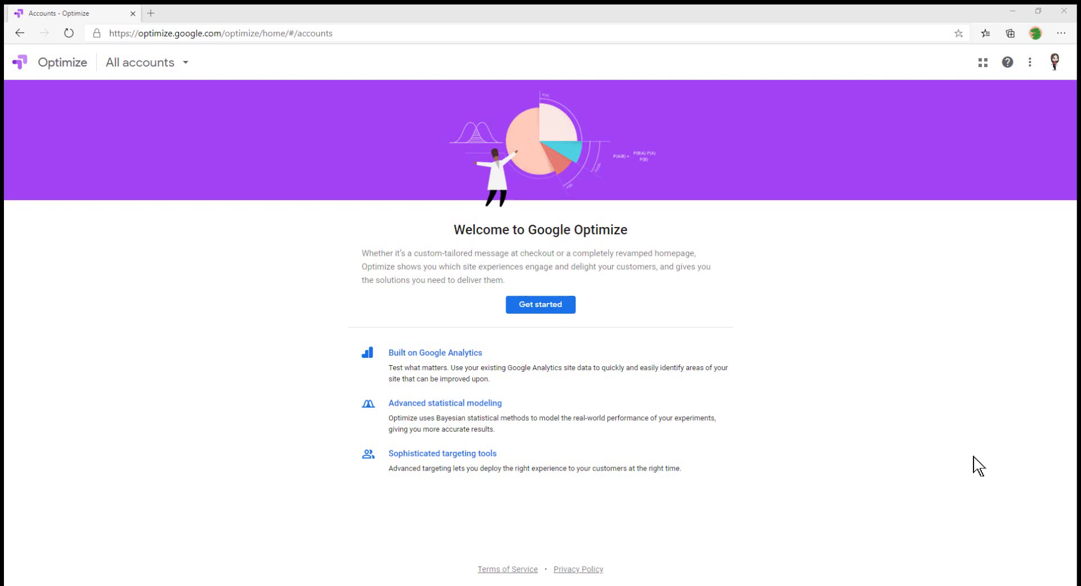
# Begin Optimize setup and decline tips, product announcement and market research emails
pyautogui.click(540, 307)
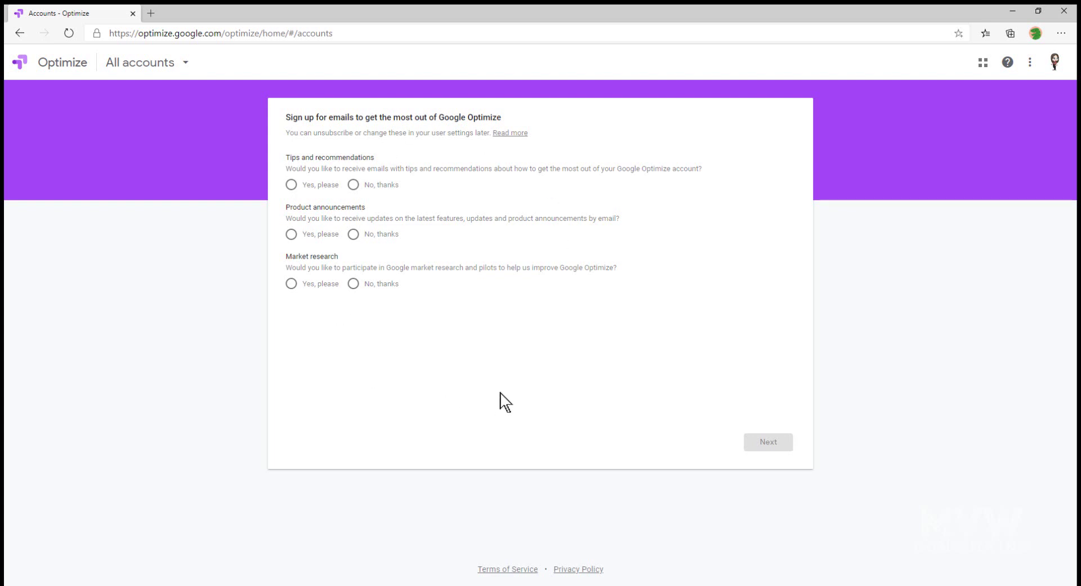
pyautogui.click(373, 187)
pyautogui.click(376, 237)
pyautogui.click(372, 284)
pyautogui.click(760, 444)
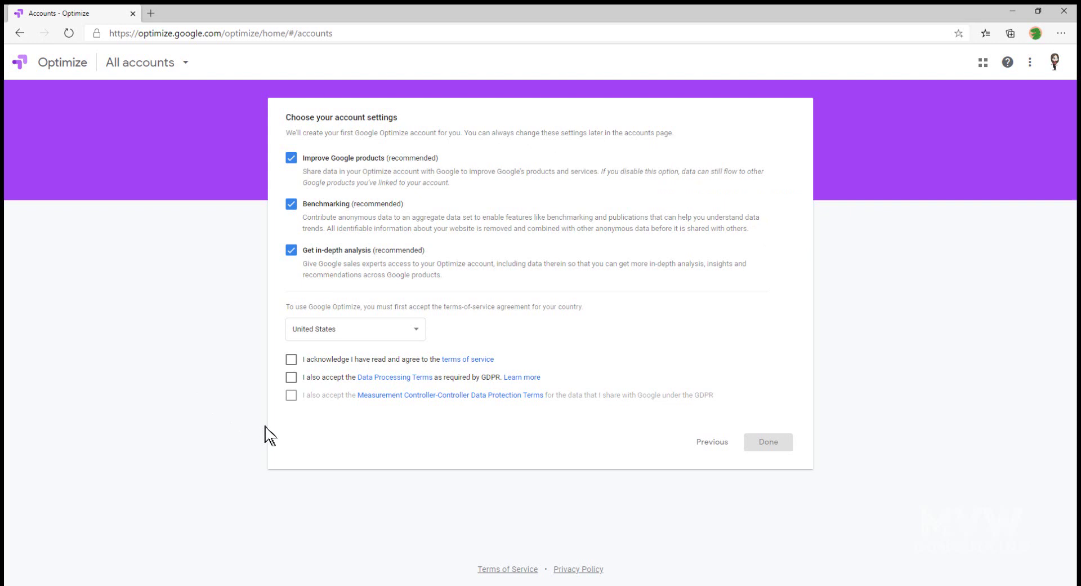
# Set the account country to United Kingdom and accept all three terms agreements
pyautogui.click(413, 336)
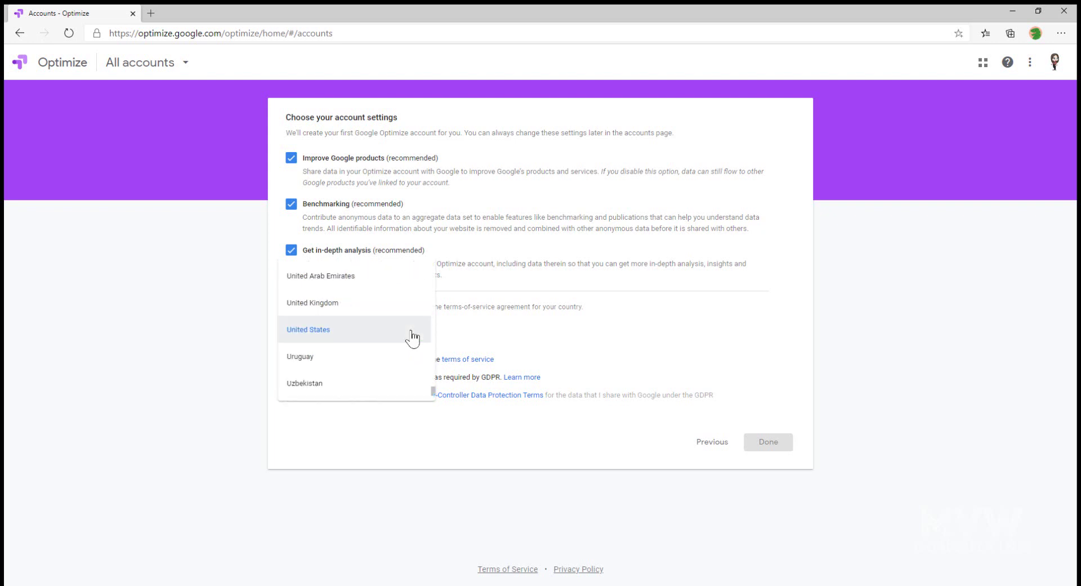
pyautogui.click(357, 307)
pyautogui.click(291, 359)
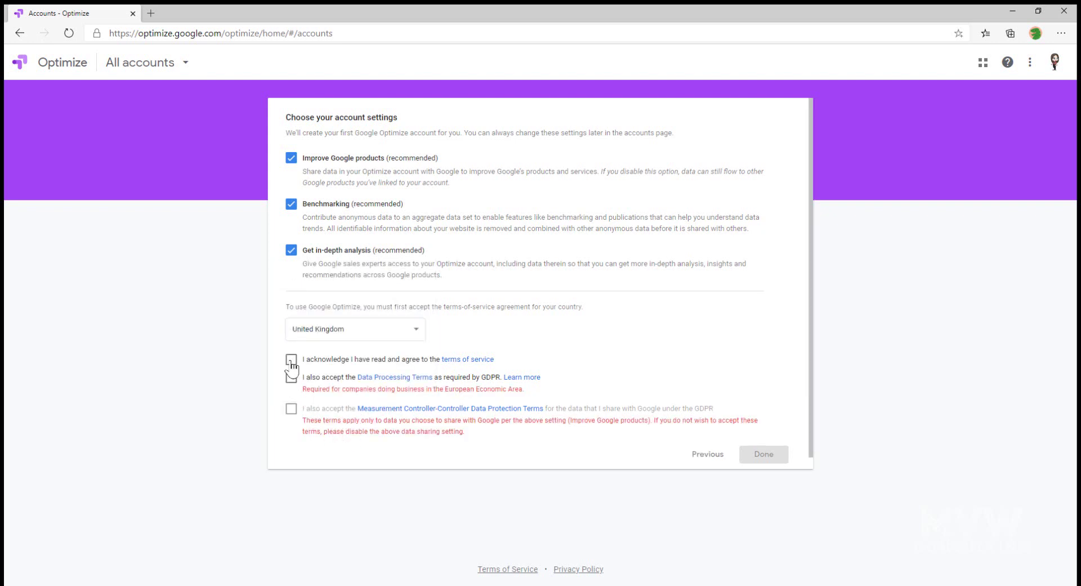
pyautogui.click(291, 377)
pyautogui.click(292, 408)
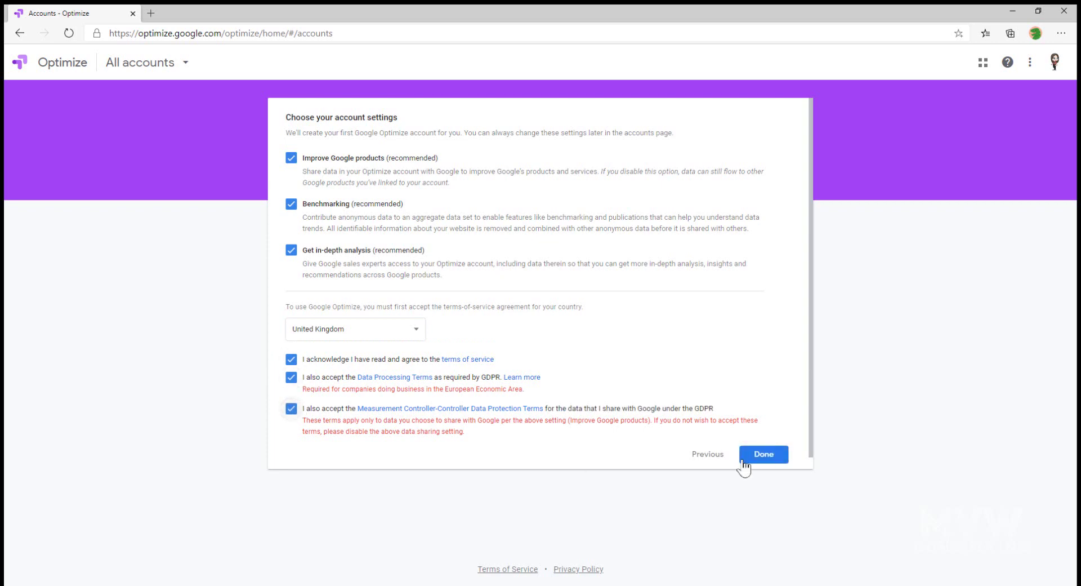
pyautogui.click(775, 457)
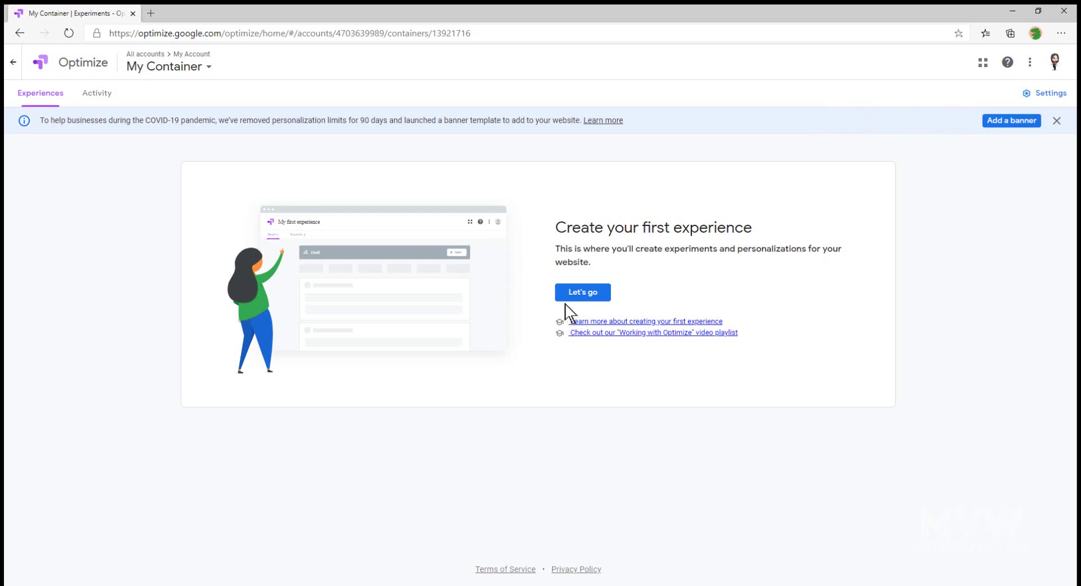
# Create an A/B test 'My Website A/B Test' using the Dynamics 365 multiple-entities post as editor page
pyautogui.click(580, 293)
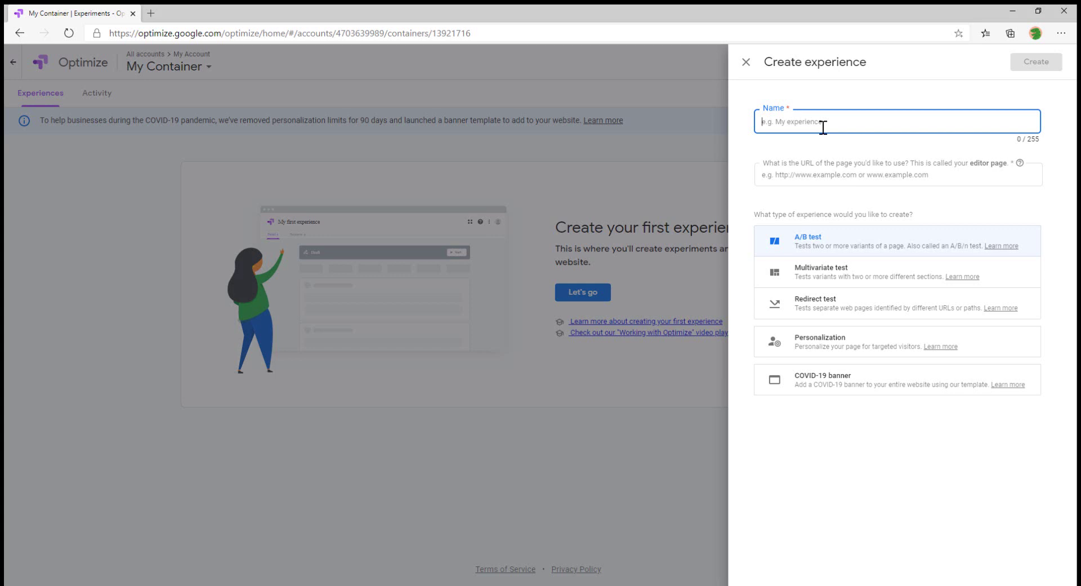
pyautogui.write('My Website A/B Test')
pyautogui.click(817, 175)
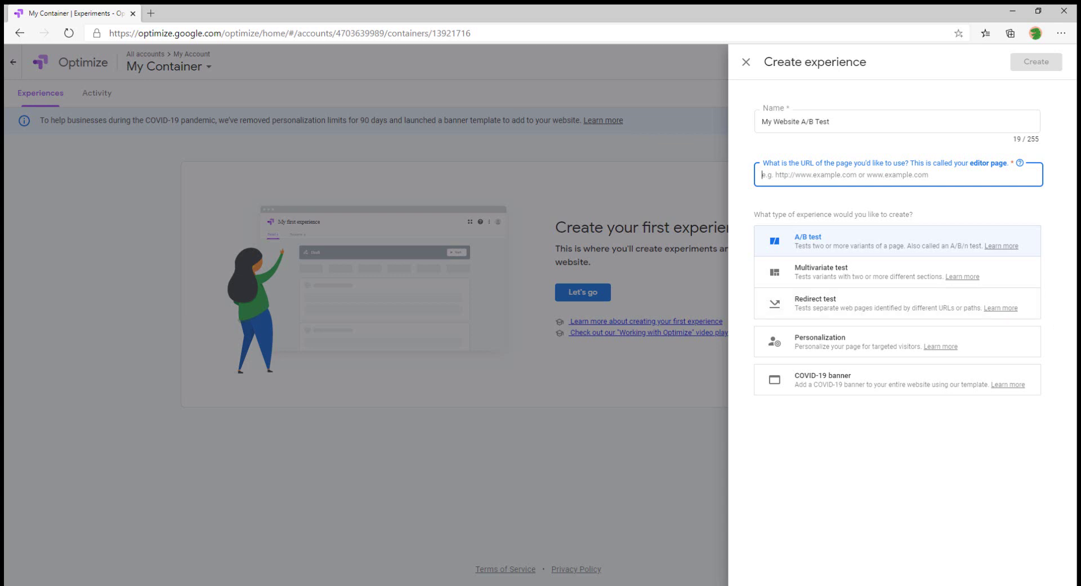
pyautogui.hotkey('alt', 'Tab')
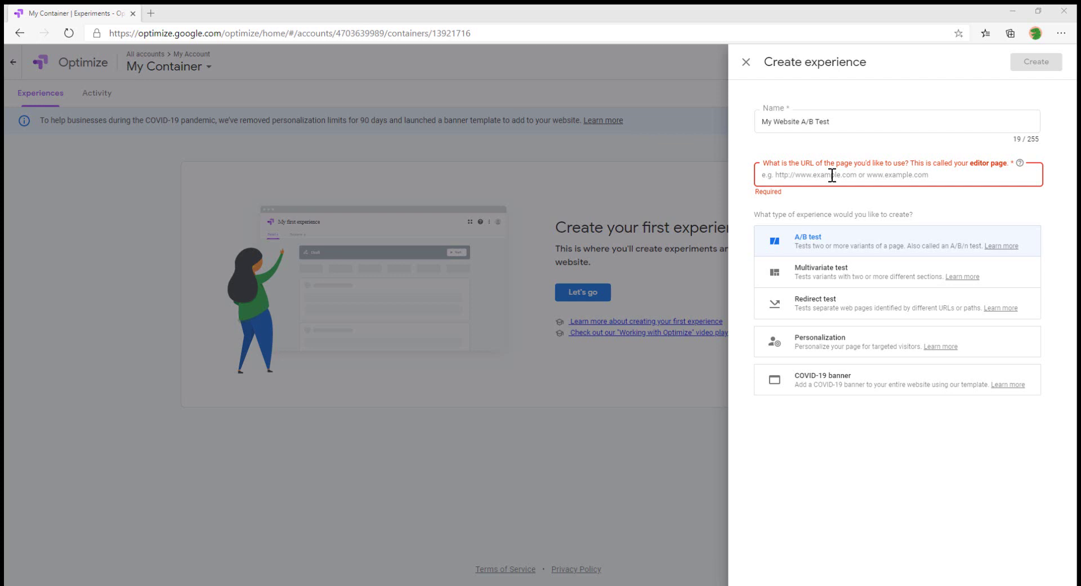
pyautogui.hotkey('alt', 'Tab')
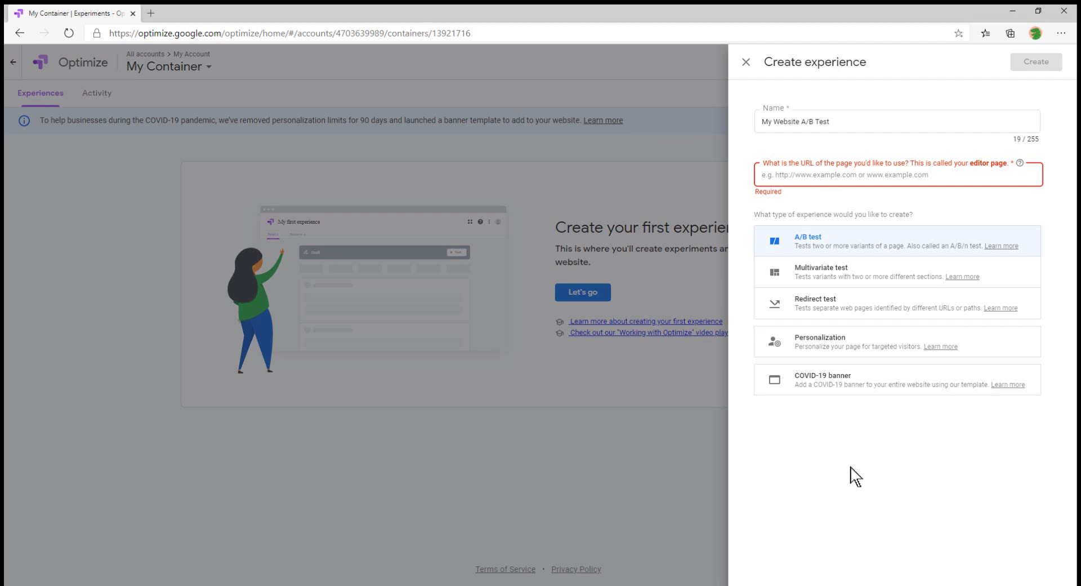
pyautogui.write('https://meganvwalker.com/creating-dynamics-365-reports-with-multiple-entities/')
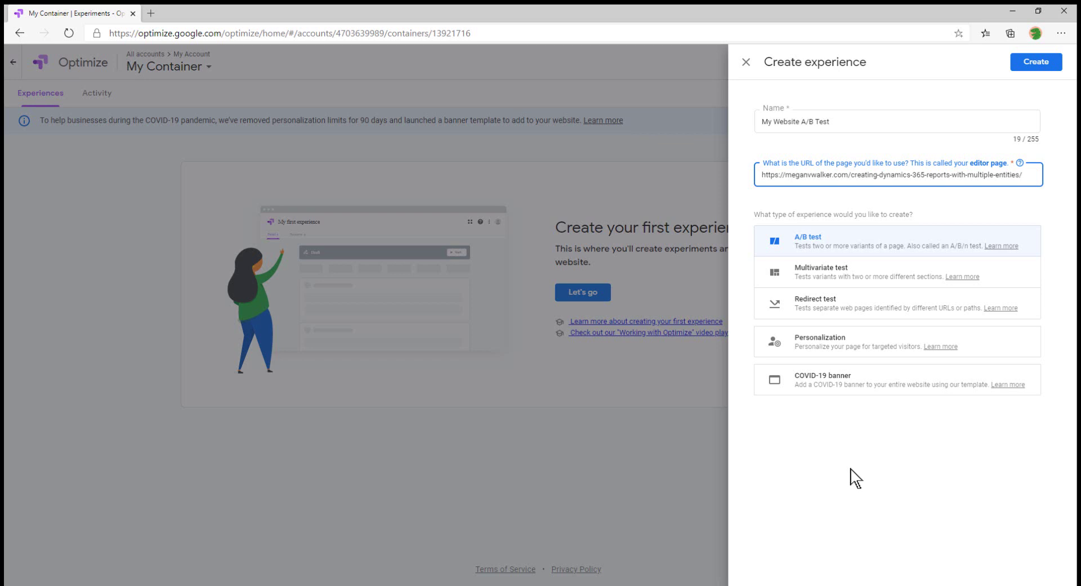
pyautogui.click(1039, 62)
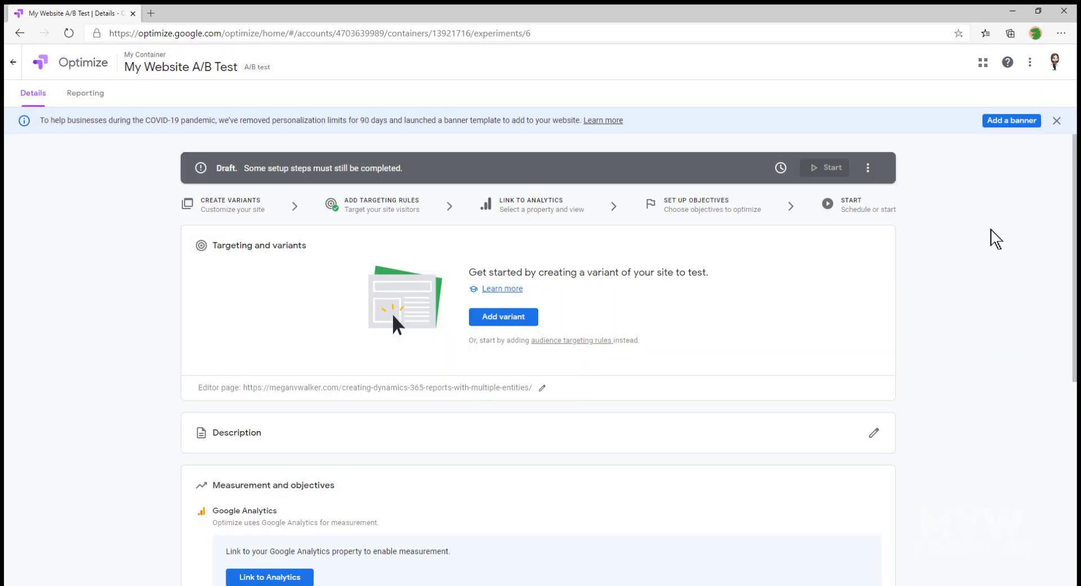
# Link the test to the website's Analytics property with the All Web Site Data view
pyautogui.scroll(-5, 995, 238)
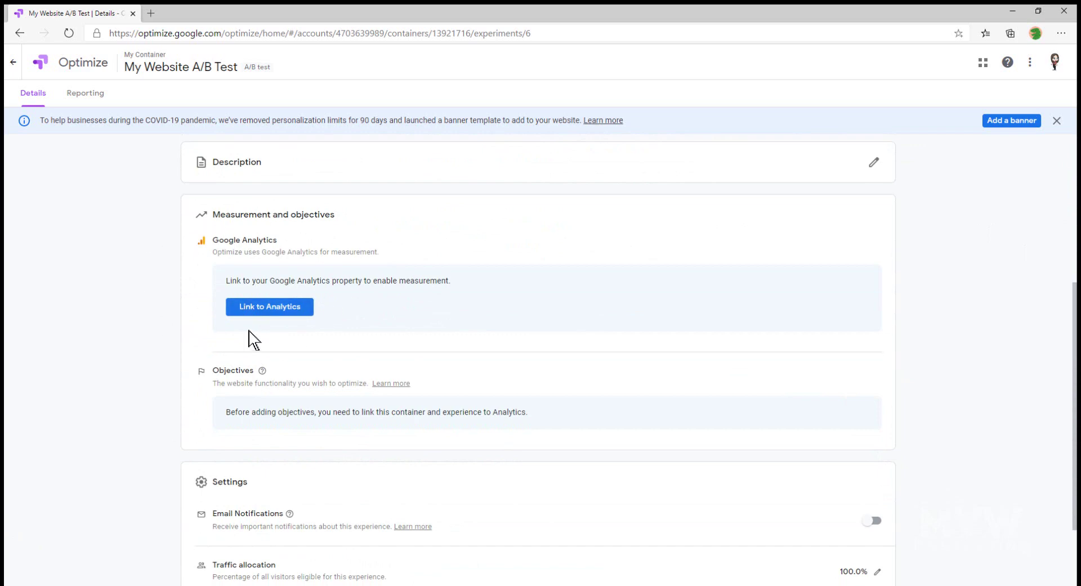
pyautogui.click(301, 310)
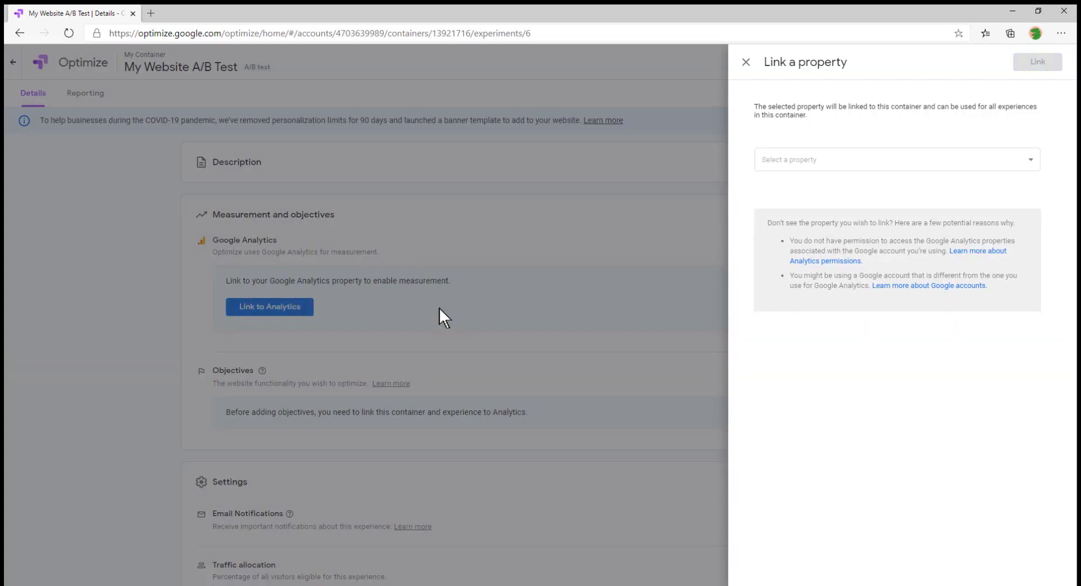
pyautogui.click(1032, 163)
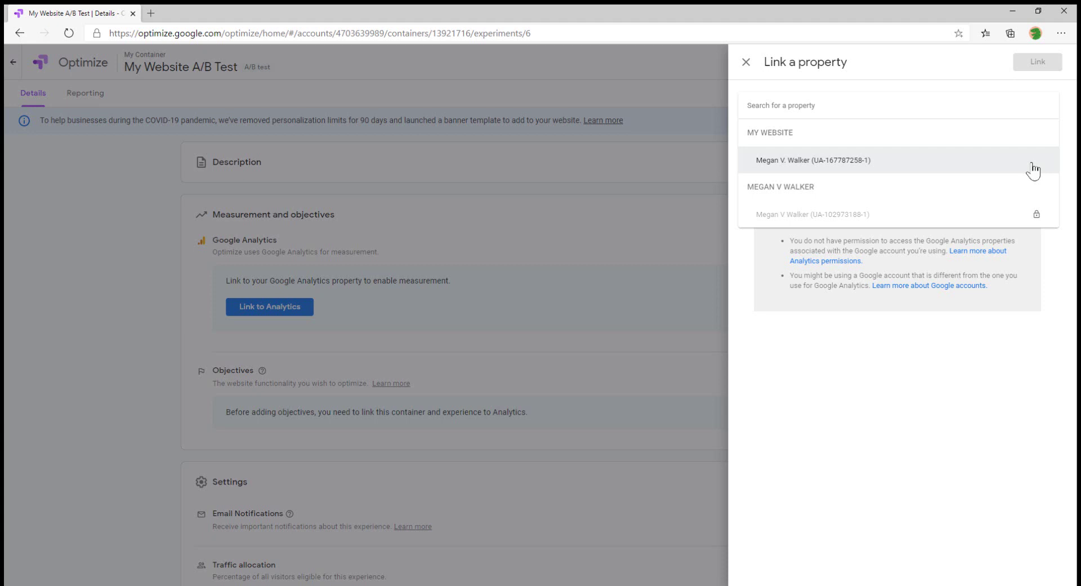
pyautogui.click(879, 169)
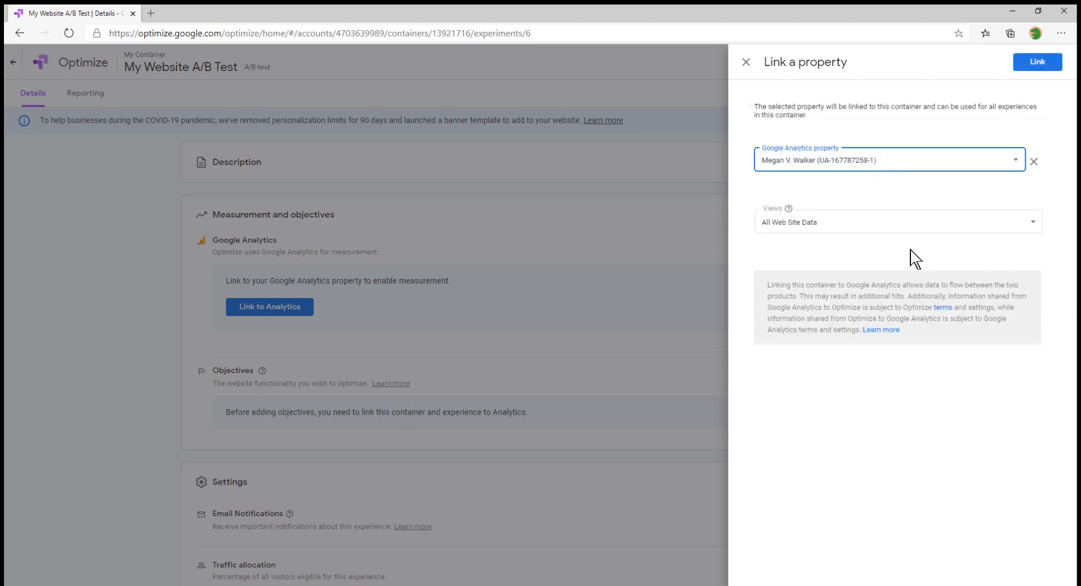
pyautogui.click(959, 228)
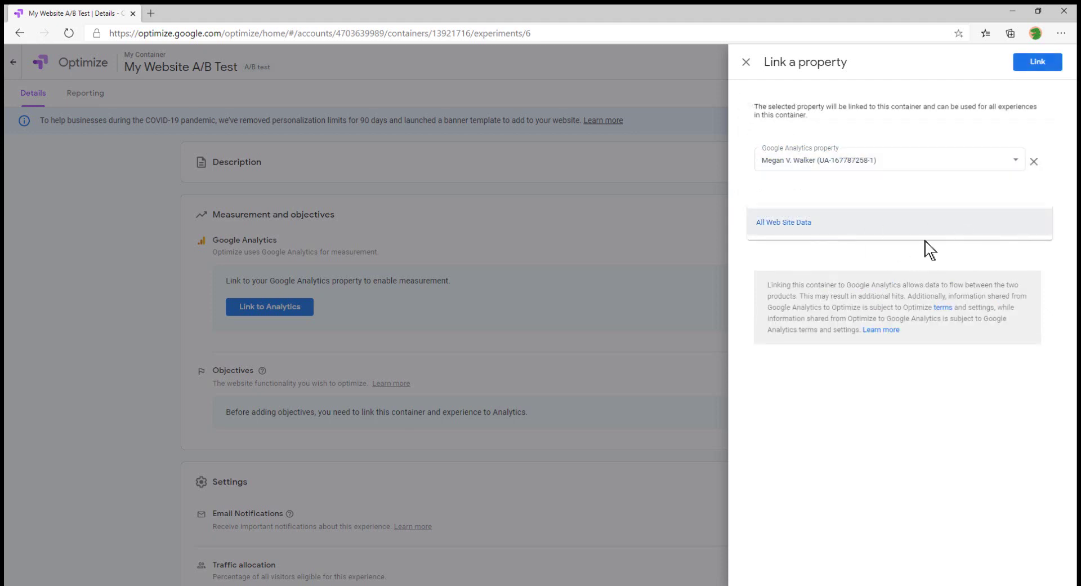
pyautogui.click(1046, 68)
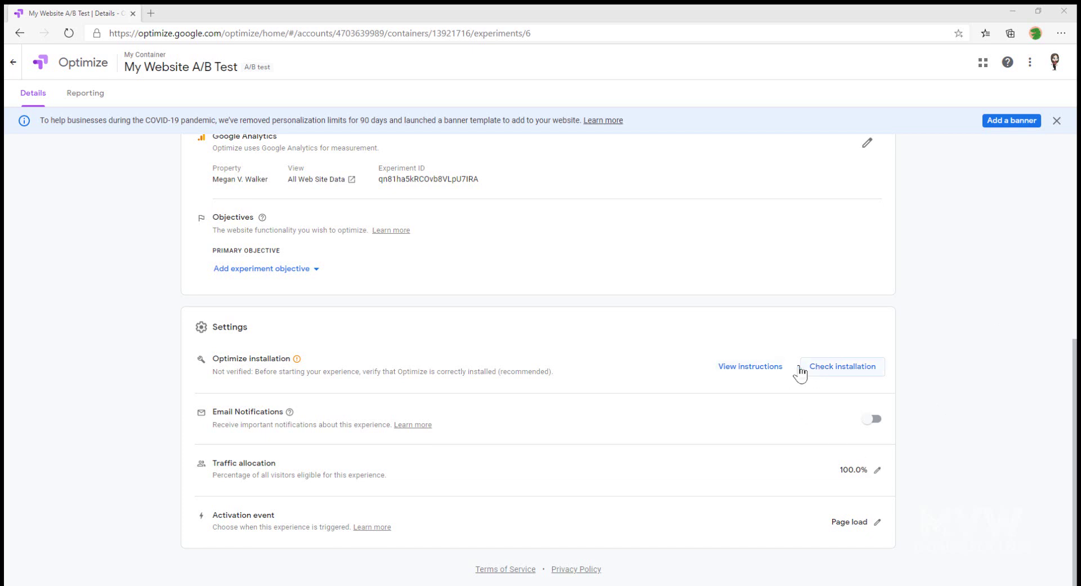
# Review the snippet instructions, then abandon the installation check and its extension prompt
pyautogui.click(766, 367)
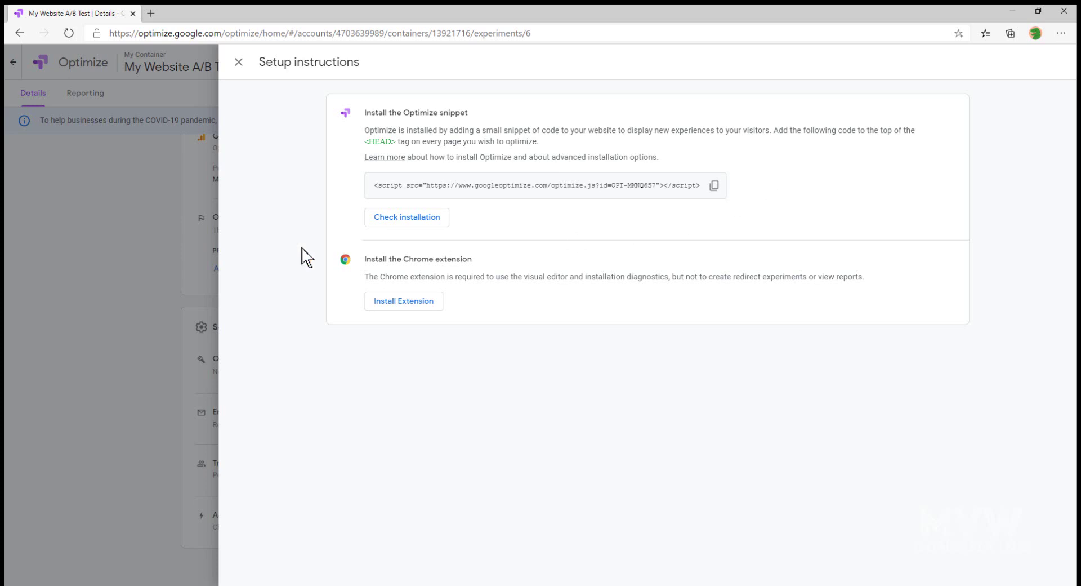
pyautogui.click(238, 62)
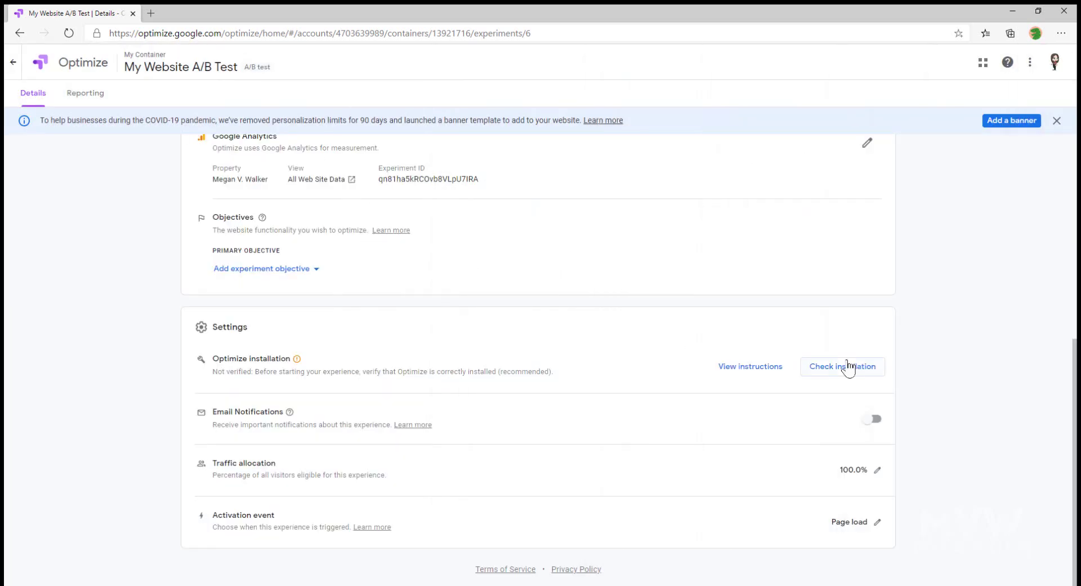
pyautogui.click(845, 372)
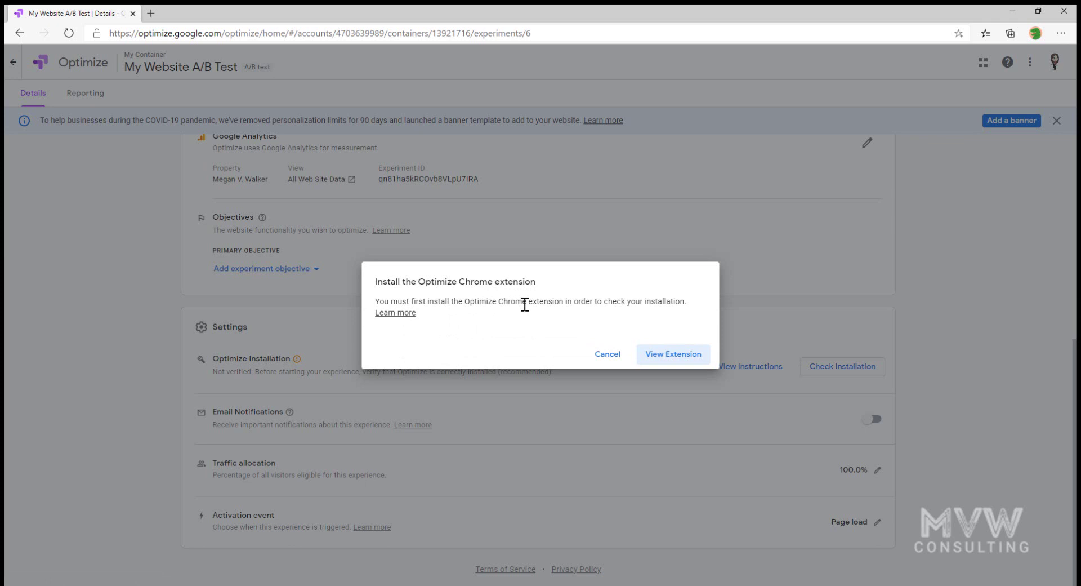
pyautogui.click(679, 361)
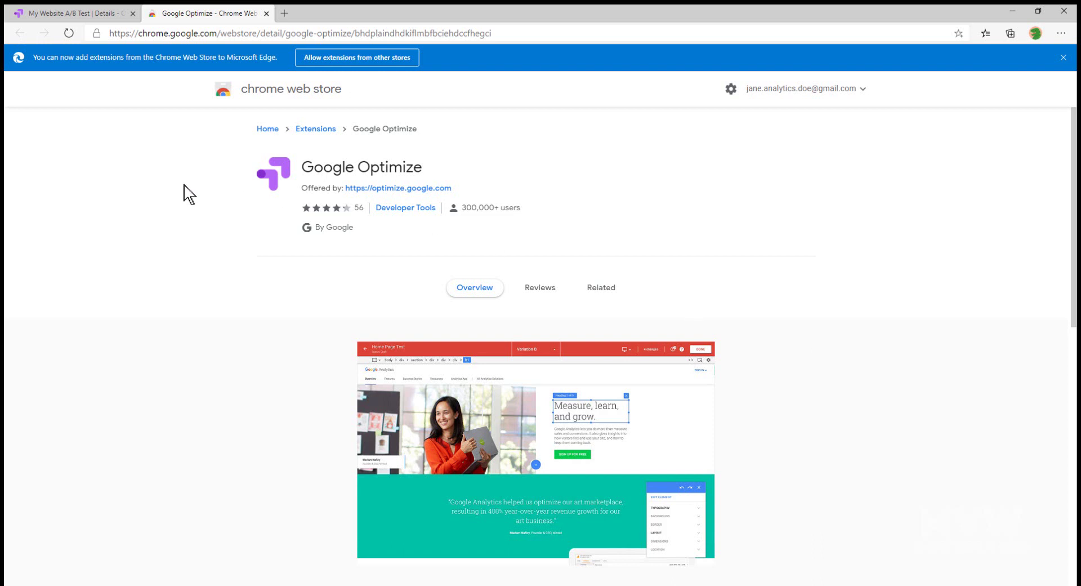
pyautogui.click(266, 13)
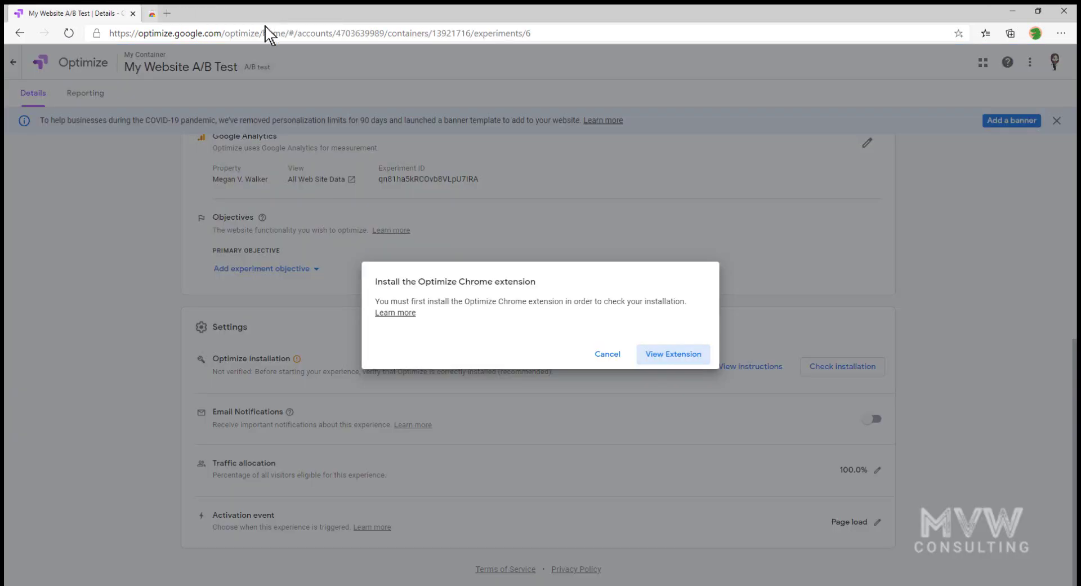
pyautogui.click(606, 360)
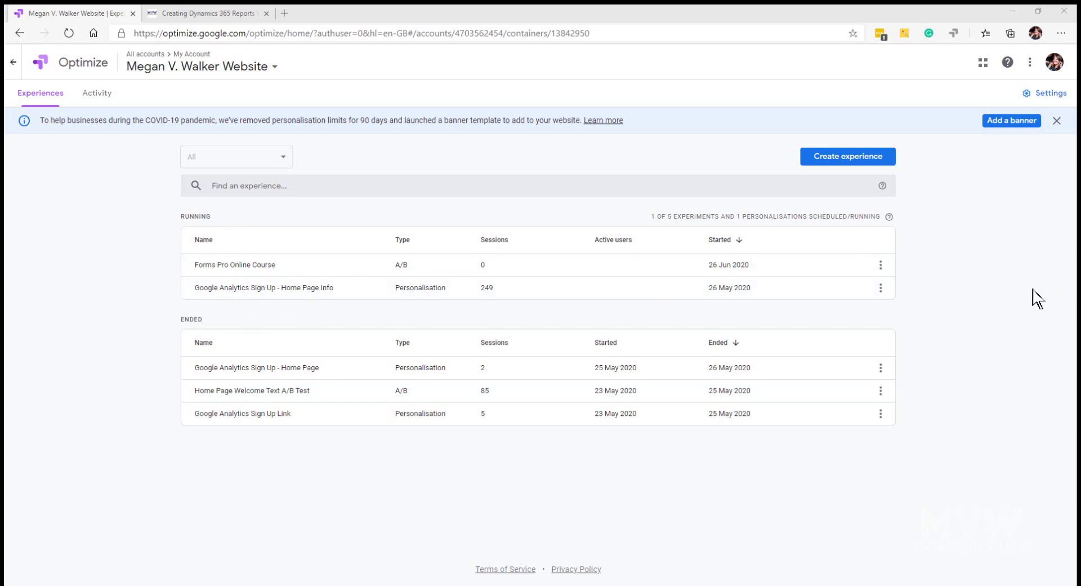
# Create an A/B test 'SSRS Online Course' with the multiple-entities blog post URL as editor page
pyautogui.click(831, 159)
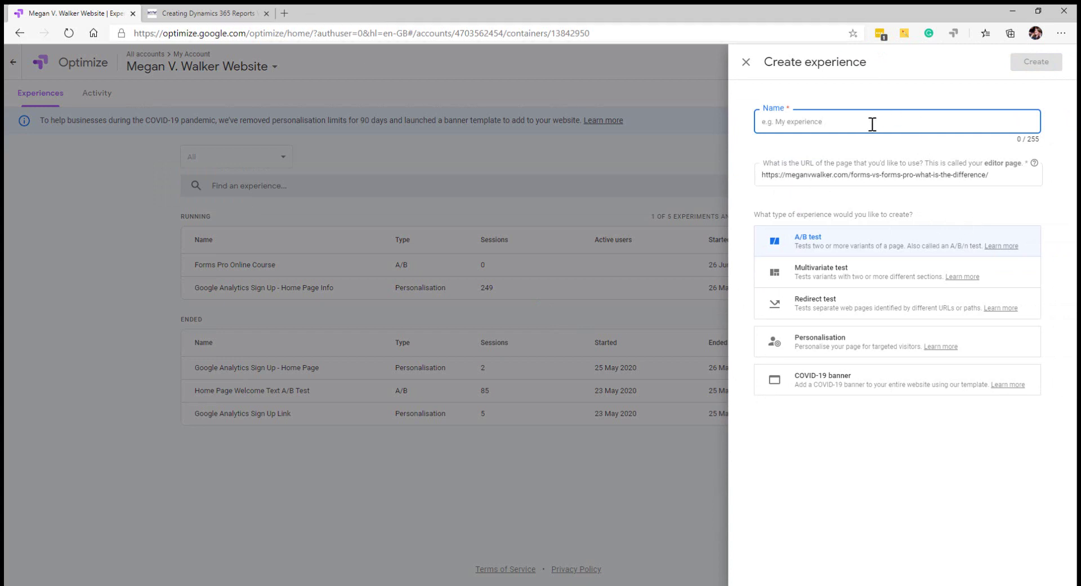
pyautogui.write('SS')
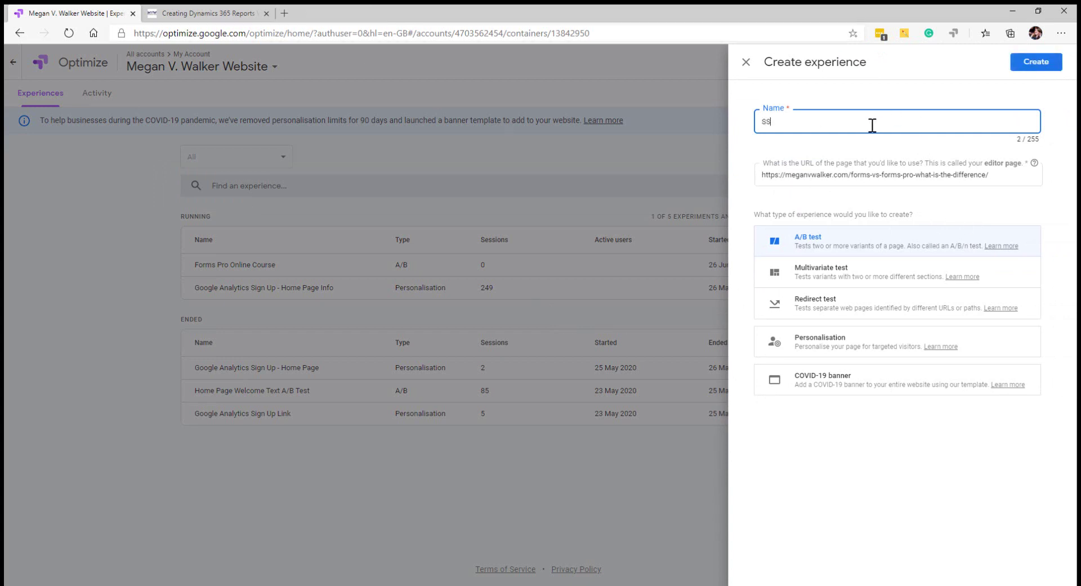
pyautogui.write('RS Online Course')
pyautogui.click(228, 15)
pyautogui.click(262, 34)
pyautogui.hotkey('ctrl', 'c')
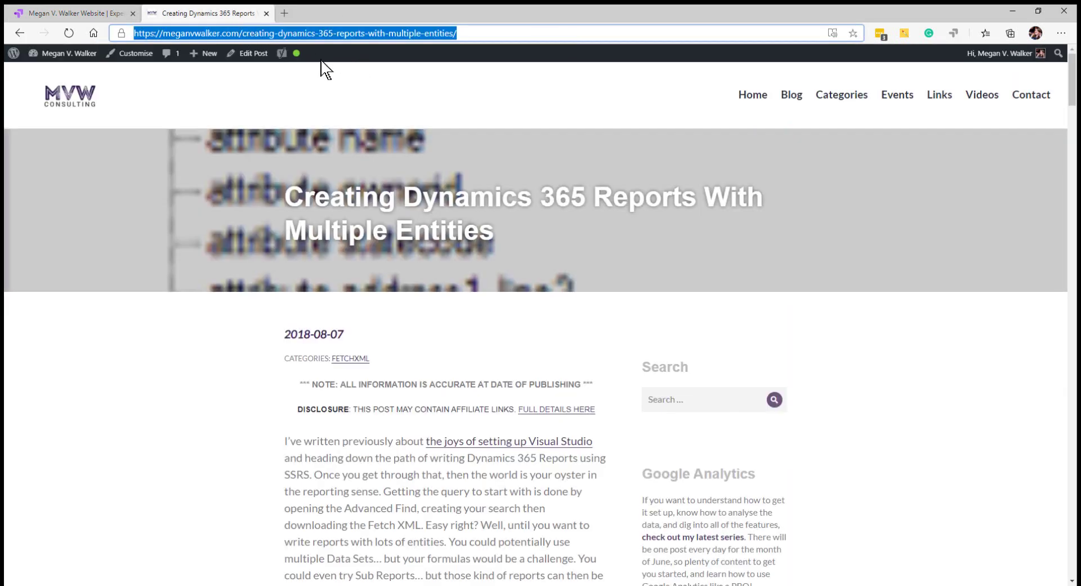
pyautogui.click(102, 14)
pyautogui.tripleClick(1006, 179)
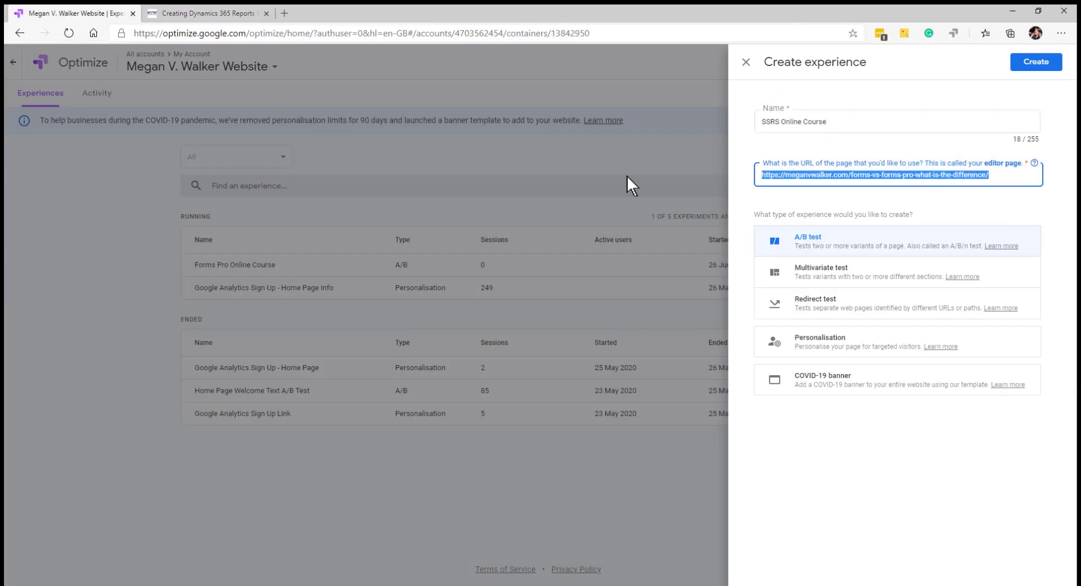
pyautogui.hotkey('ctrl', 'v')
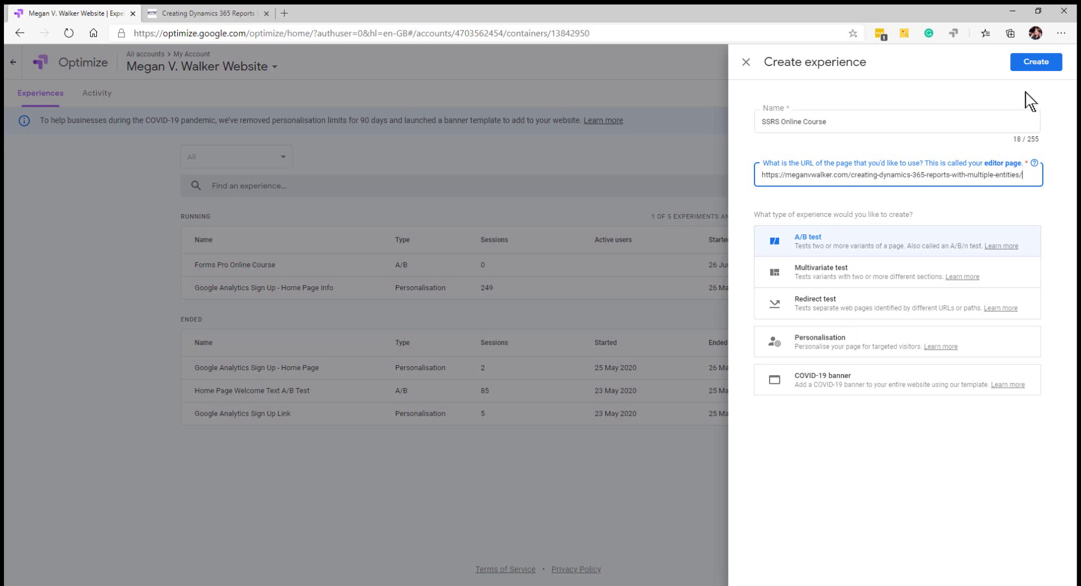
pyautogui.click(1033, 68)
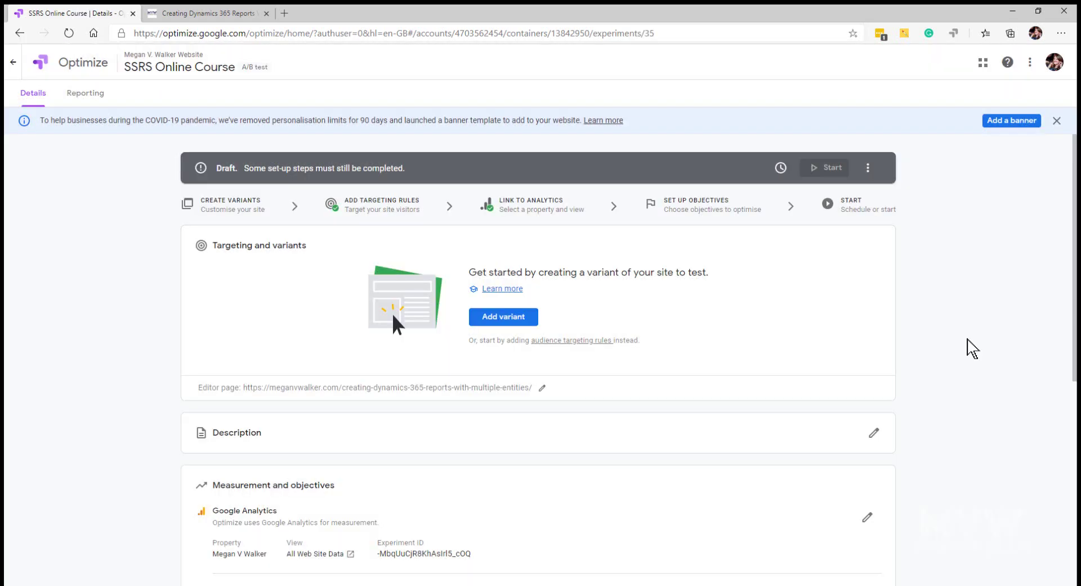
# Confirm via diagnostics that the Optimize snippet is correctly installed, then return to the experience
pyautogui.scroll(-4, 965, 305)
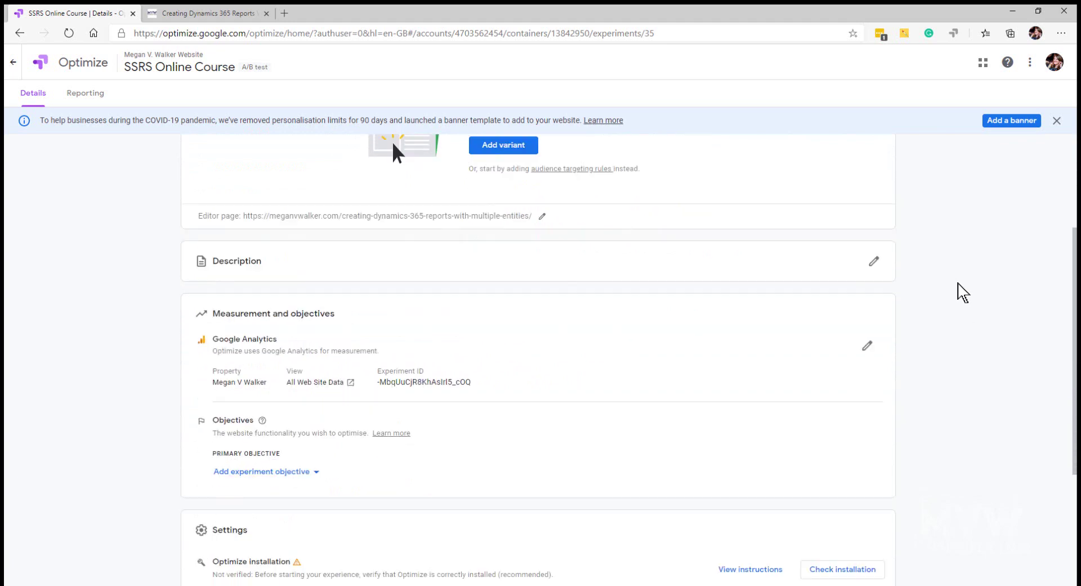
pyautogui.scroll(-3, 473, 338)
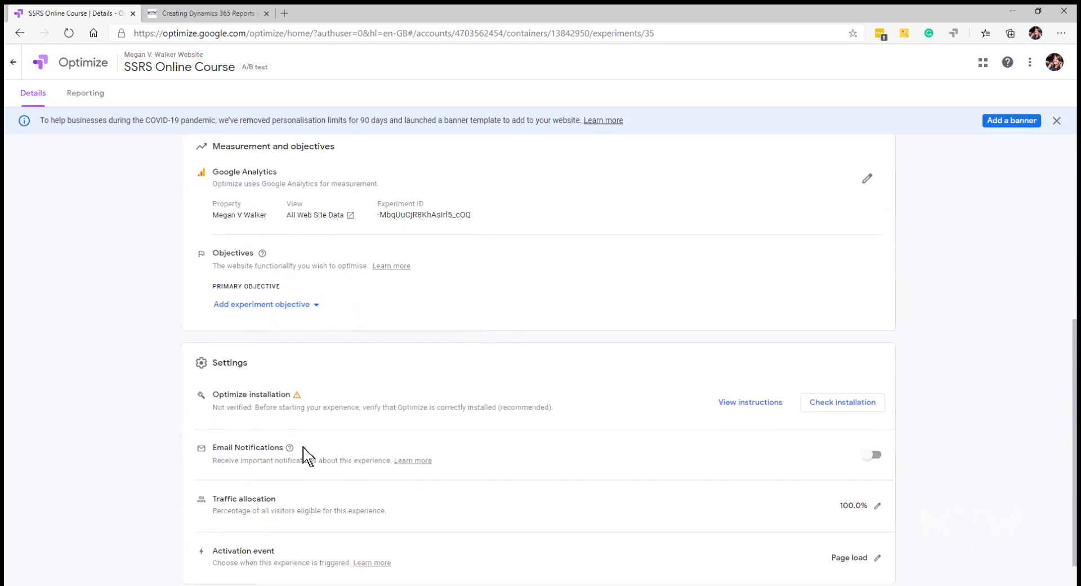
pyautogui.scroll(-1, 541, 403)
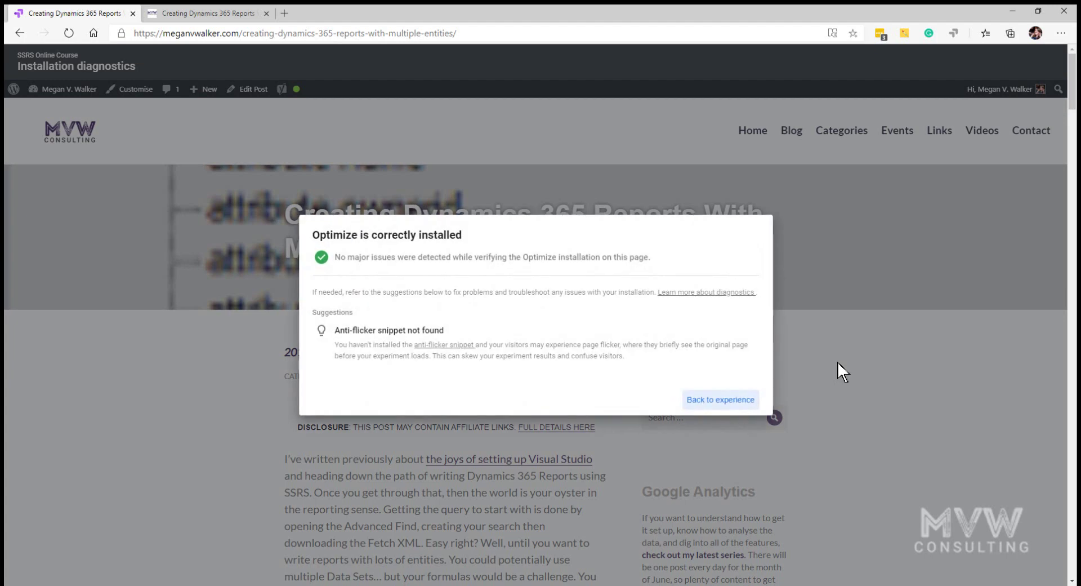
pyautogui.click(711, 401)
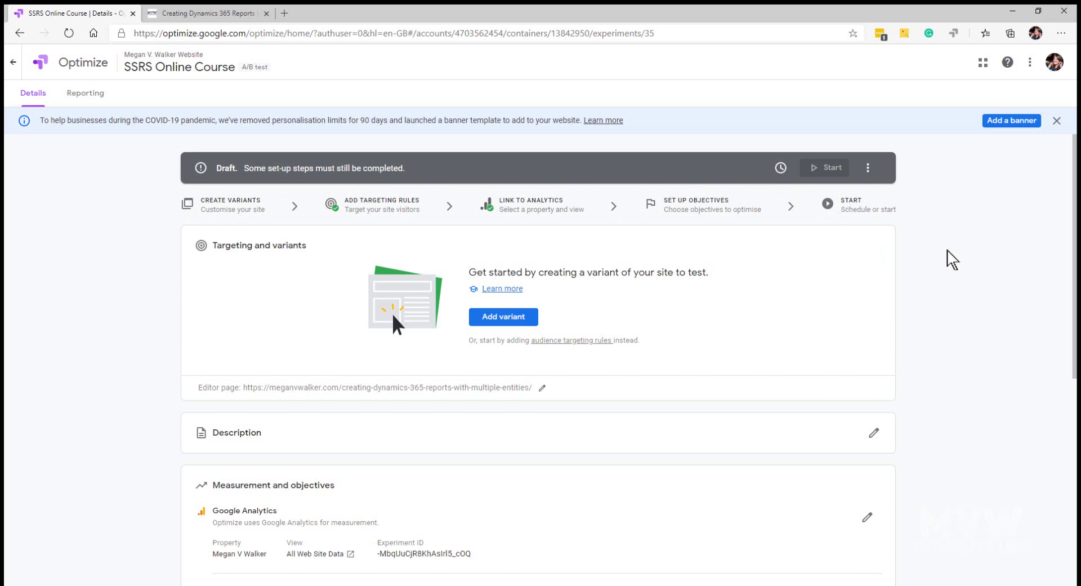
# Add two variants named 'Top Text' and 'Sidebar', each weighted 33% alongside the Original
pyautogui.click(490, 319)
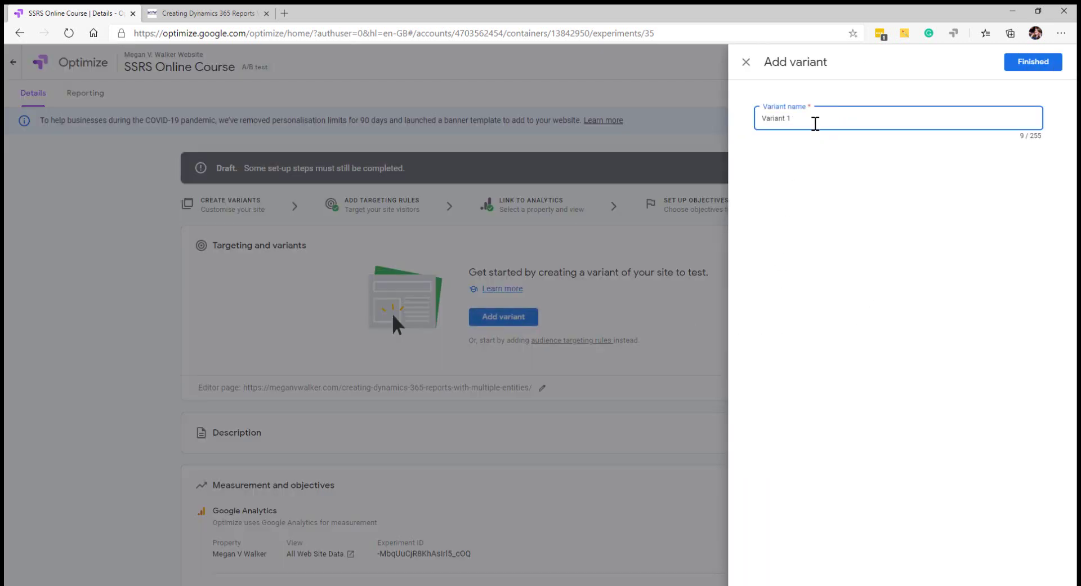
pyautogui.moveTo(815, 119); pyautogui.dragTo(724, 141)
pyautogui.write('Top Text')
pyautogui.click(1051, 62)
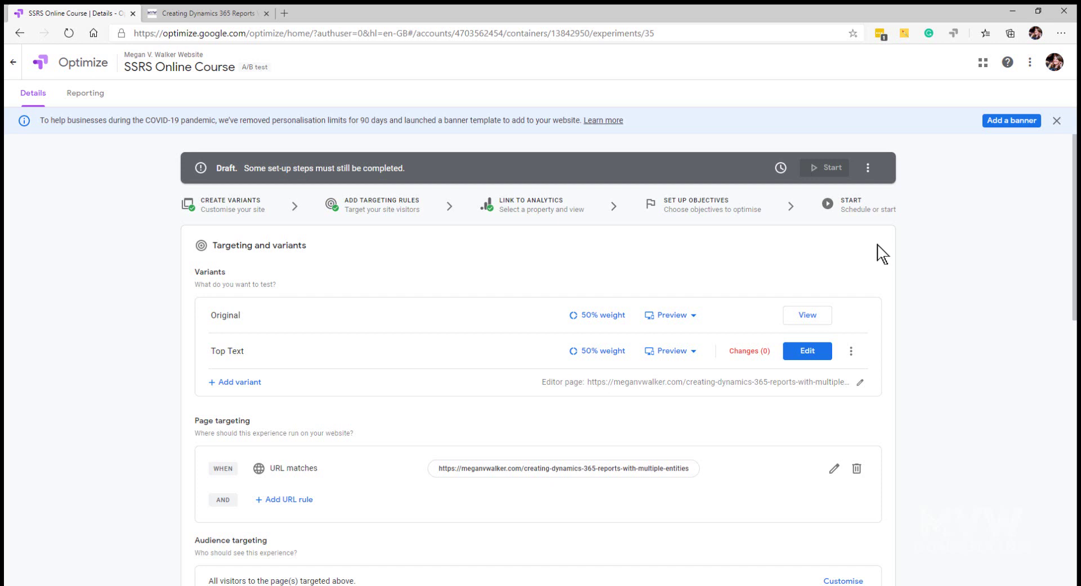
pyautogui.click(239, 381)
pyautogui.moveTo(821, 117); pyautogui.dragTo(709, 120)
pyautogui.write('Side')
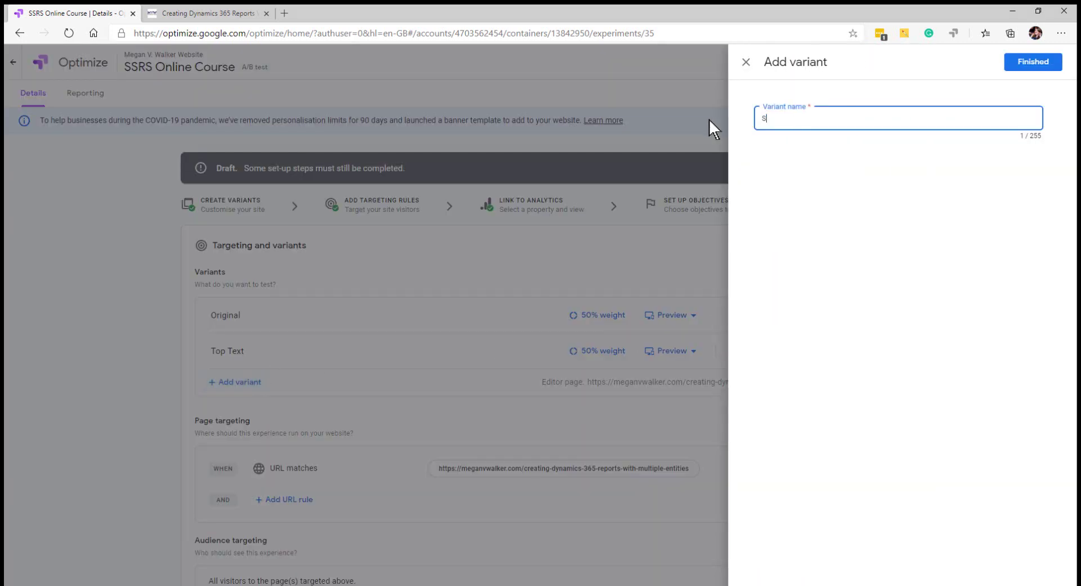
pyautogui.write('bar')
pyautogui.click(1028, 63)
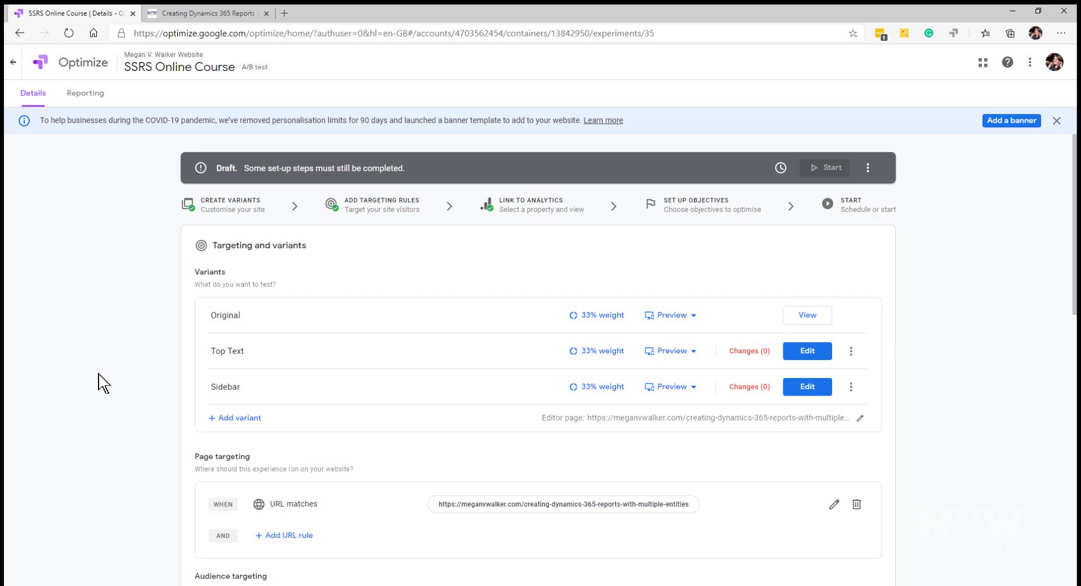
pyautogui.scroll(-3, 341, 381)
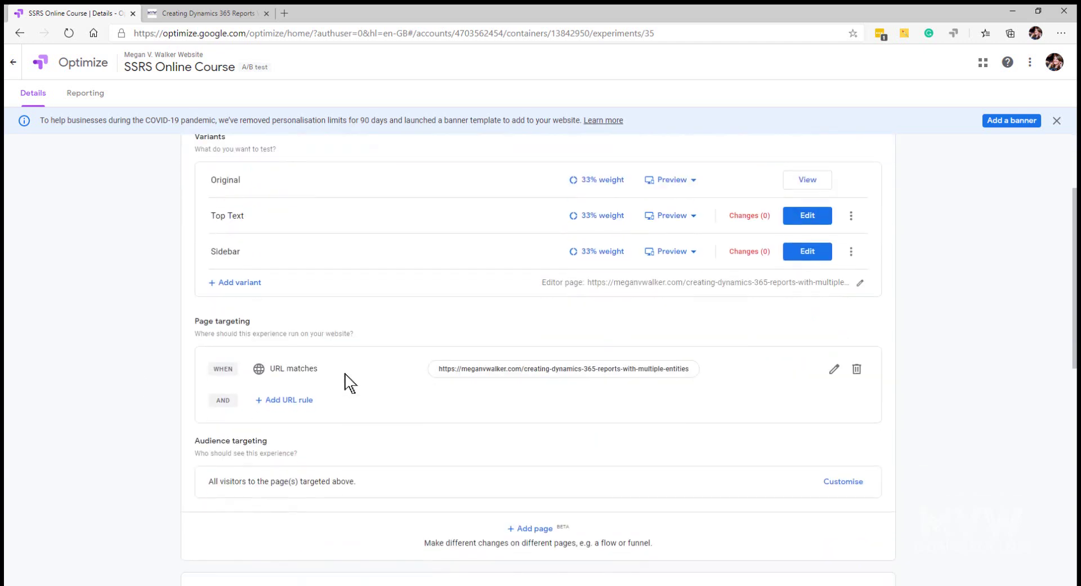
pyautogui.scroll(3, 921, 383)
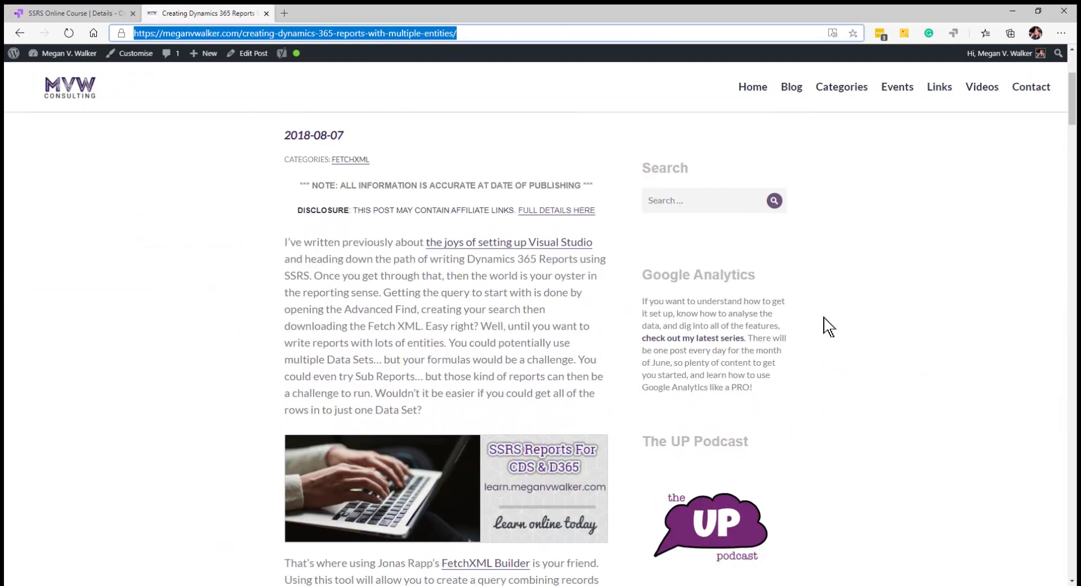
pyautogui.scroll(-20, 887, 325)
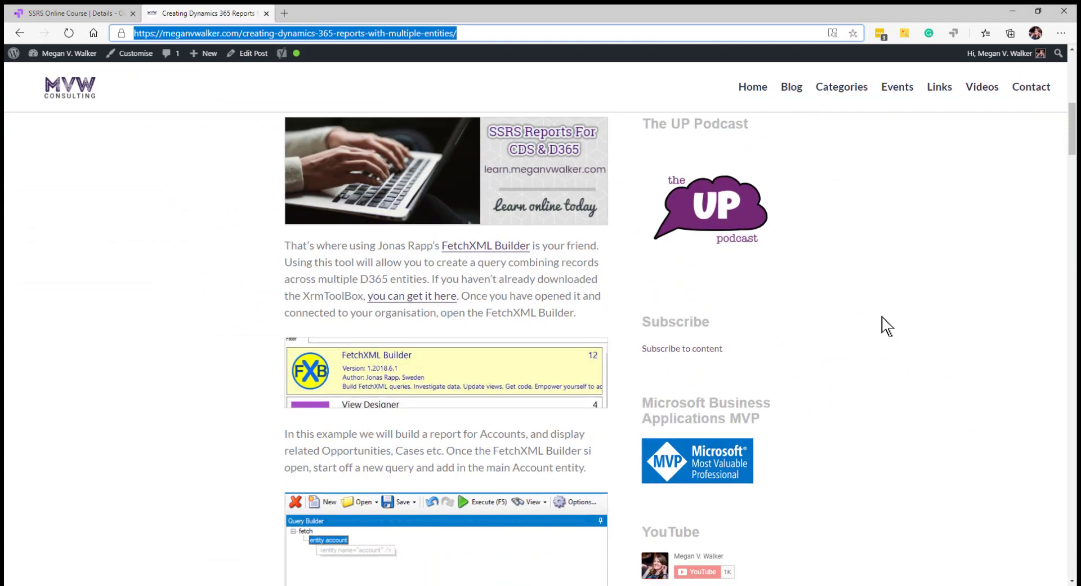
pyautogui.scroll(15, 887, 326)
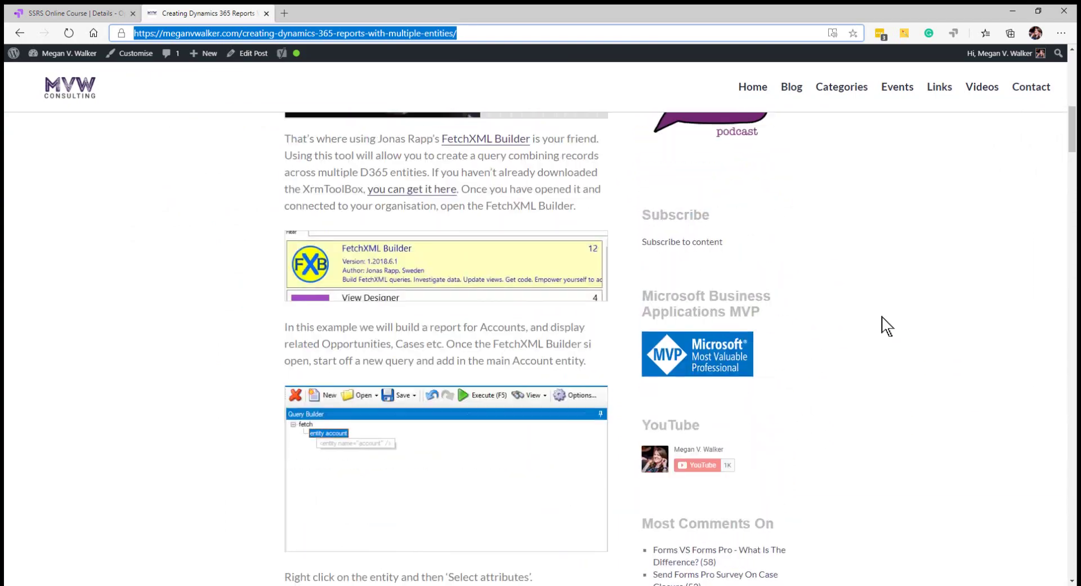
# Look over the blog post, then open the Top Text variant in the visual editor
pyautogui.click(60, 13)
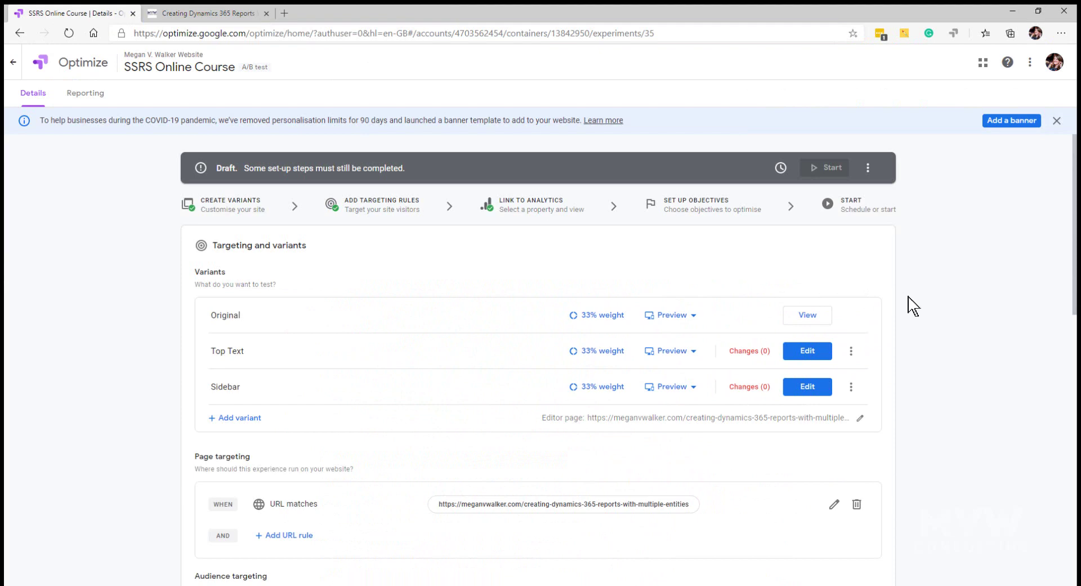
pyautogui.click(806, 354)
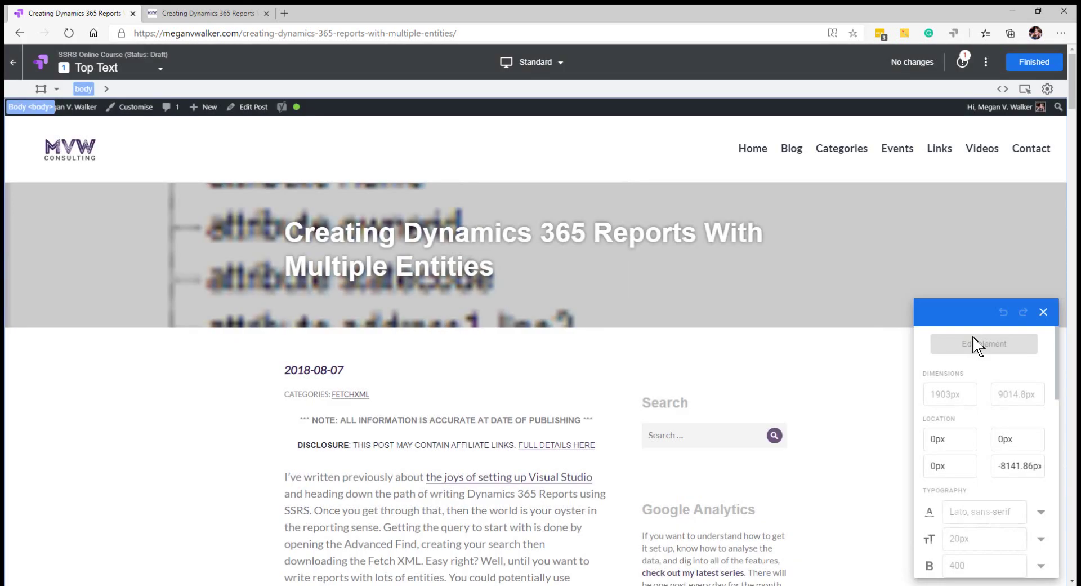
pyautogui.click(490, 449)
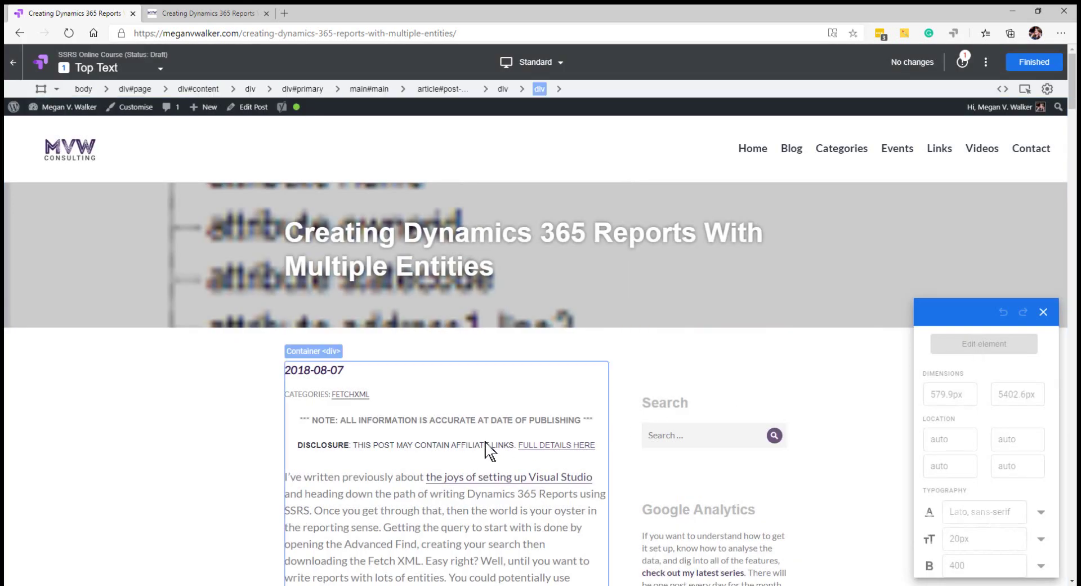
pyautogui.click(466, 383)
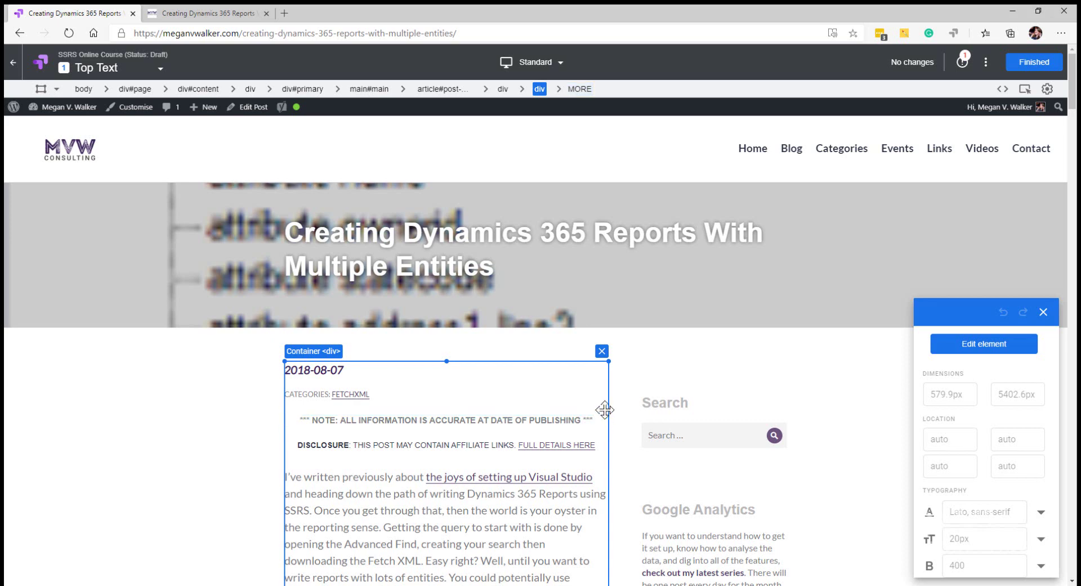
pyautogui.click(993, 346)
pyautogui.click(978, 401)
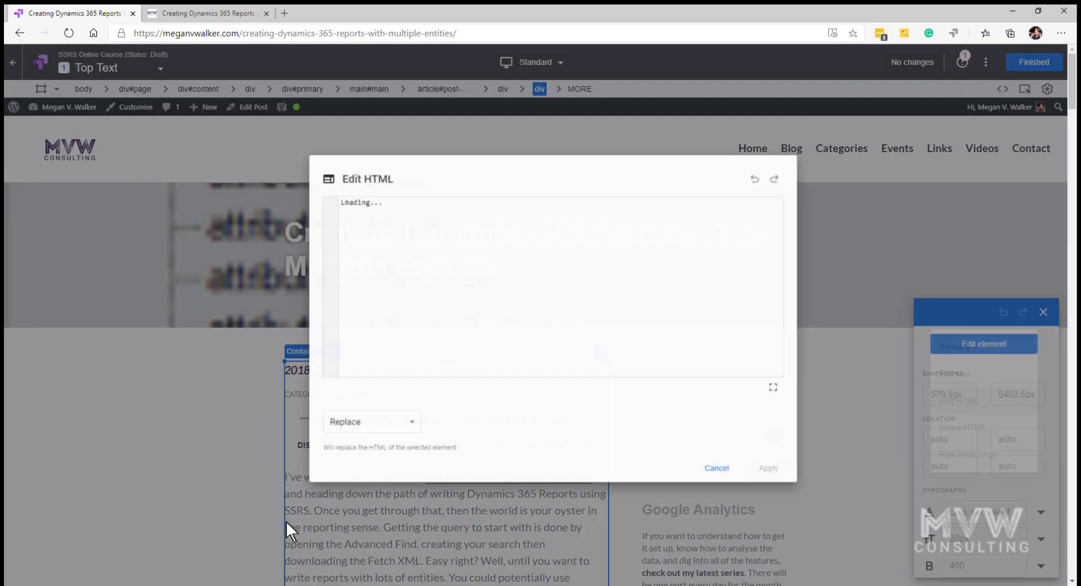
pyautogui.moveTo(155, 585)
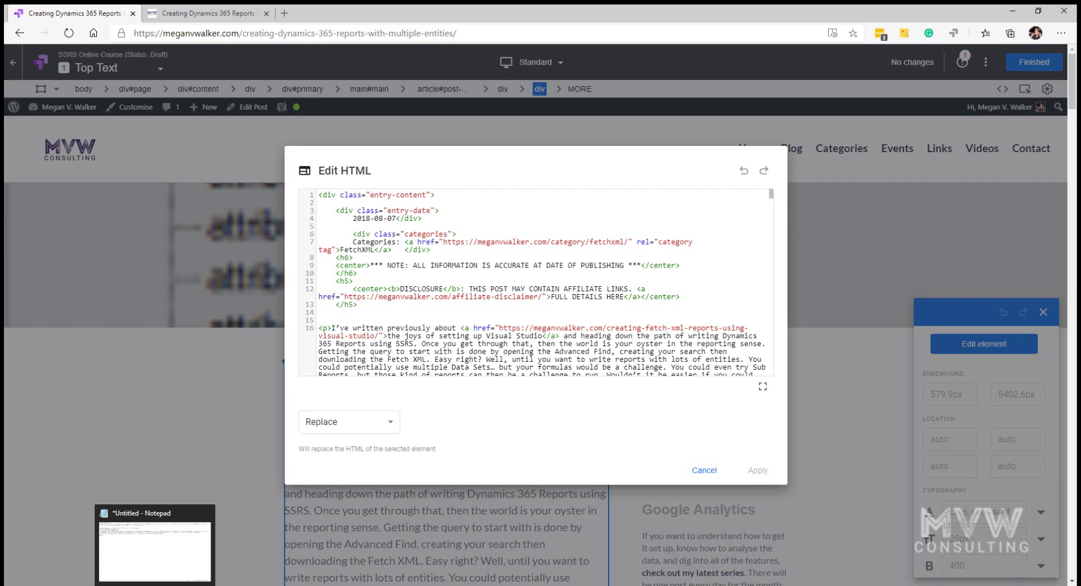
pyautogui.click(150, 570)
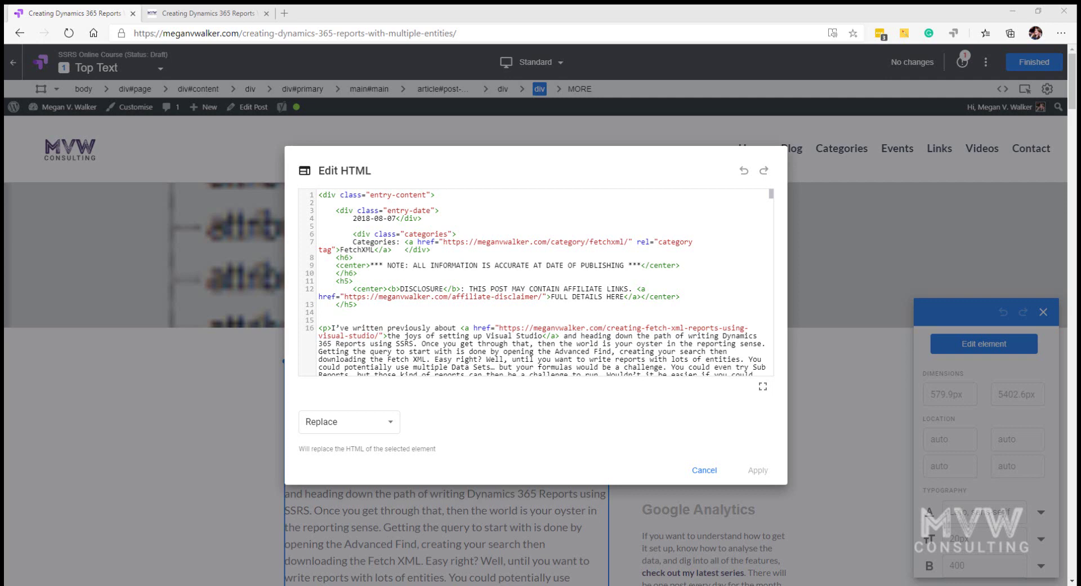
pyautogui.click(473, 195)
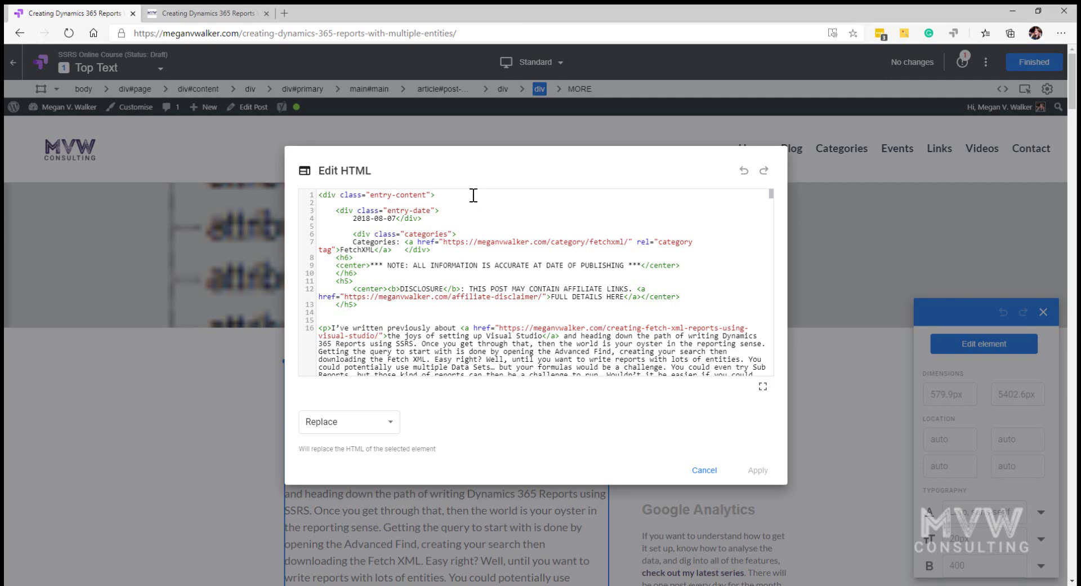
pyautogui.press('Return')
pyautogui.write('If you are reading this article, I\'m guessing you\'ve got an interest in SSRS and Report Writing. I\'ve got a ton of content on my site, but you can also learn at your own pace by taking my <a href="https://meganvwalker.com/microsoft-forms-pro/" target="_blank">Online SSRS Reports For CDS & D365 Course</a>. Hope to see you in class!')
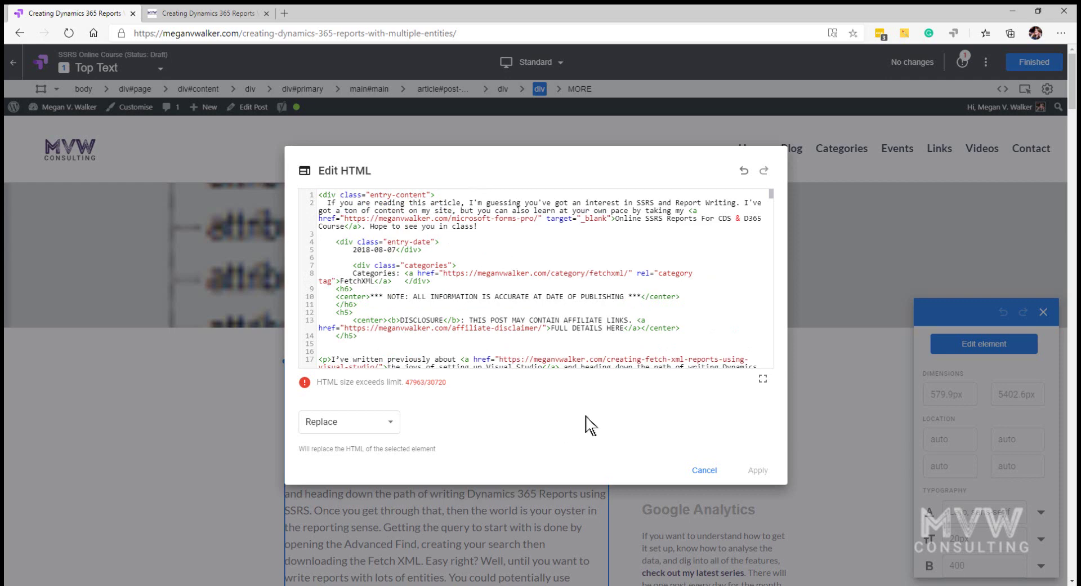
pyautogui.click(708, 476)
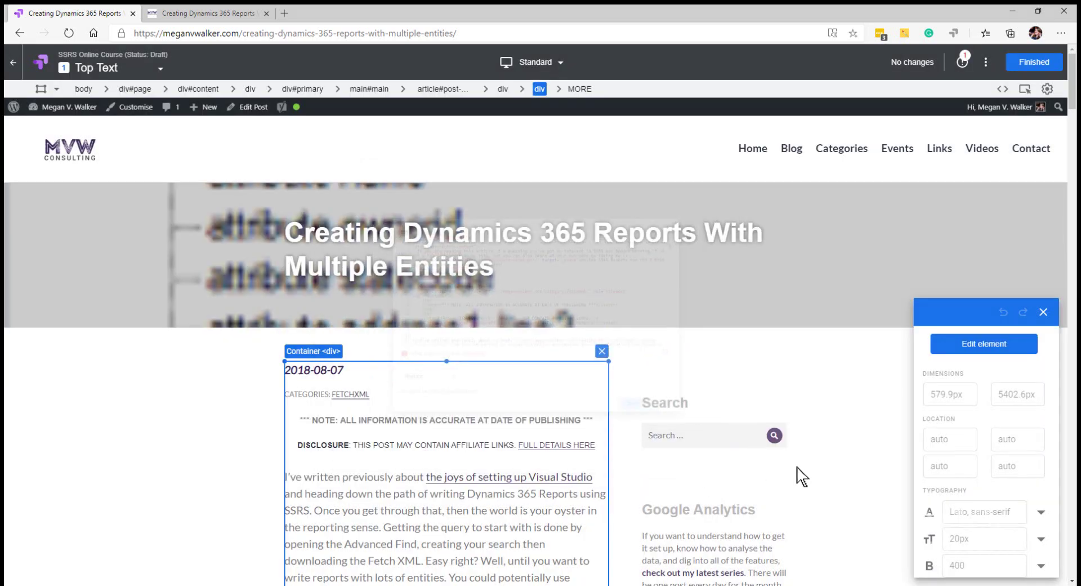
pyautogui.click(428, 373)
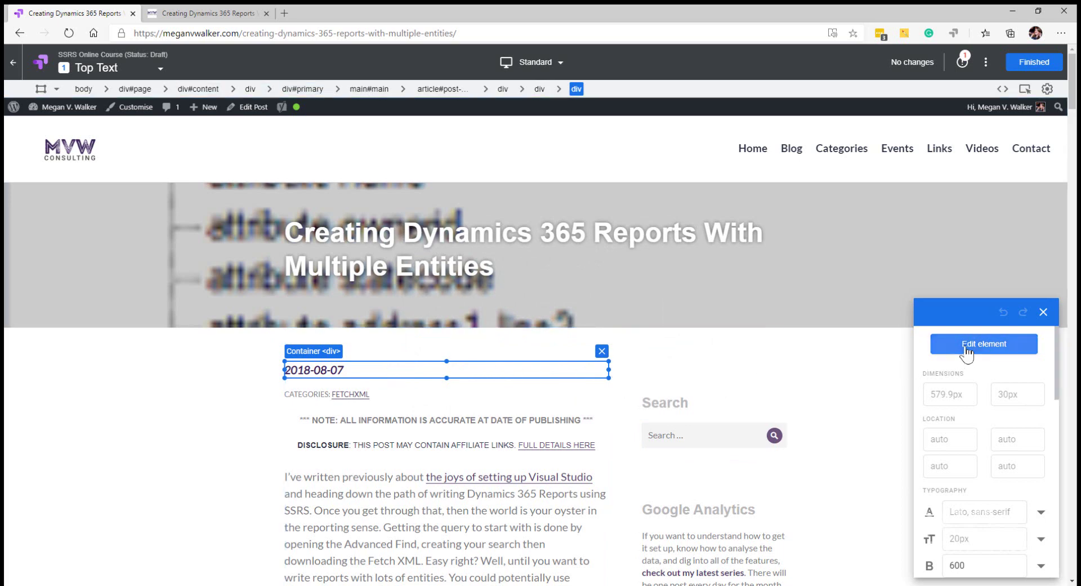
# Paste the intro paragraph HTML above the date container's code and repair the markup
pyautogui.click(985, 343)
pyautogui.click(957, 401)
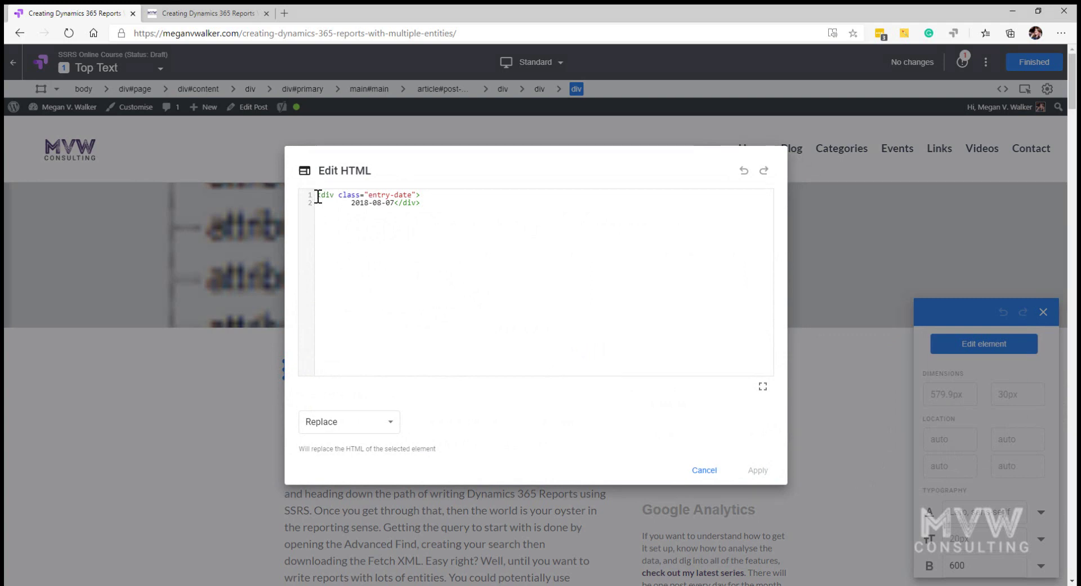
pyautogui.press('Return')
pyautogui.press('Up')
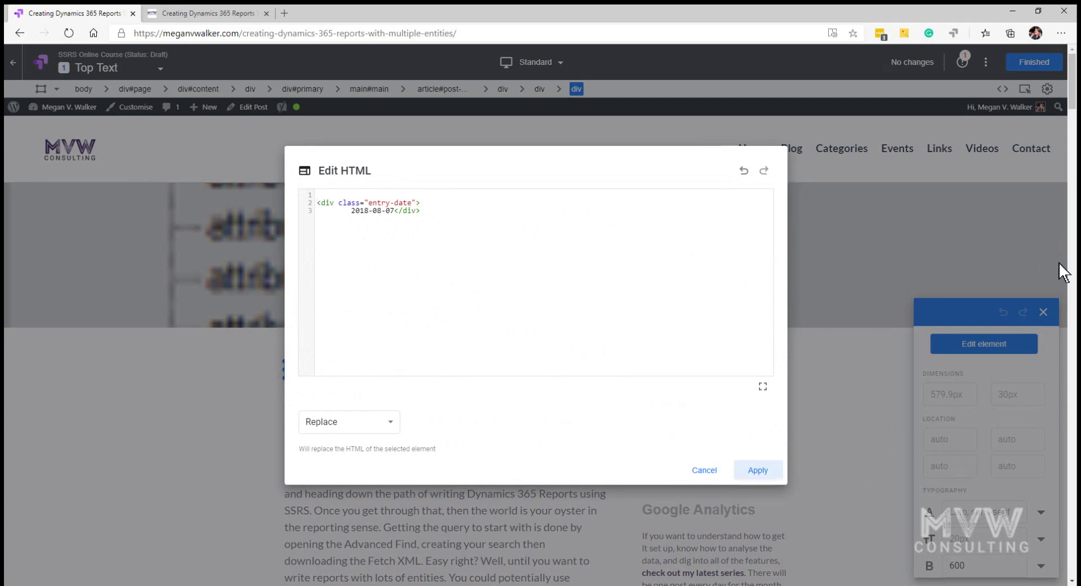
pyautogui.write('If you are reading this article, I\'m guessing you\'ve got an interest in SSRS and Report Writing. I\'ve got a ton of content on my site, but you can also learn at your own pace by taking my <a href="https://meganvwalker.com/microsoft-forms-pro/" target="_blank">Online SSRS Reports For CDS & D365 Course</a>. Hope to see you in class!')
pyautogui.click(510, 332)
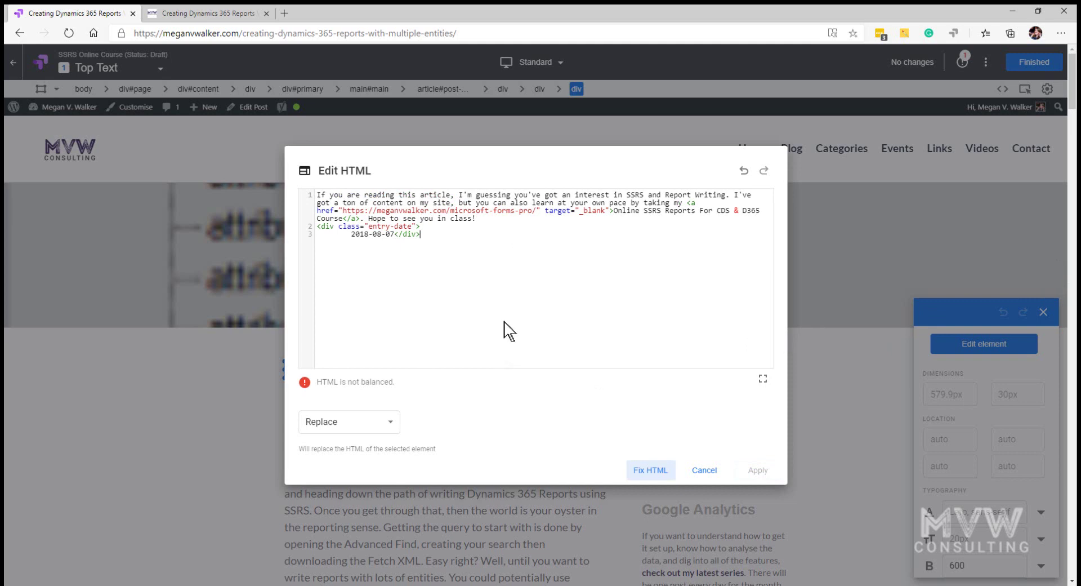
pyautogui.click(490, 218)
pyautogui.press('Delete')
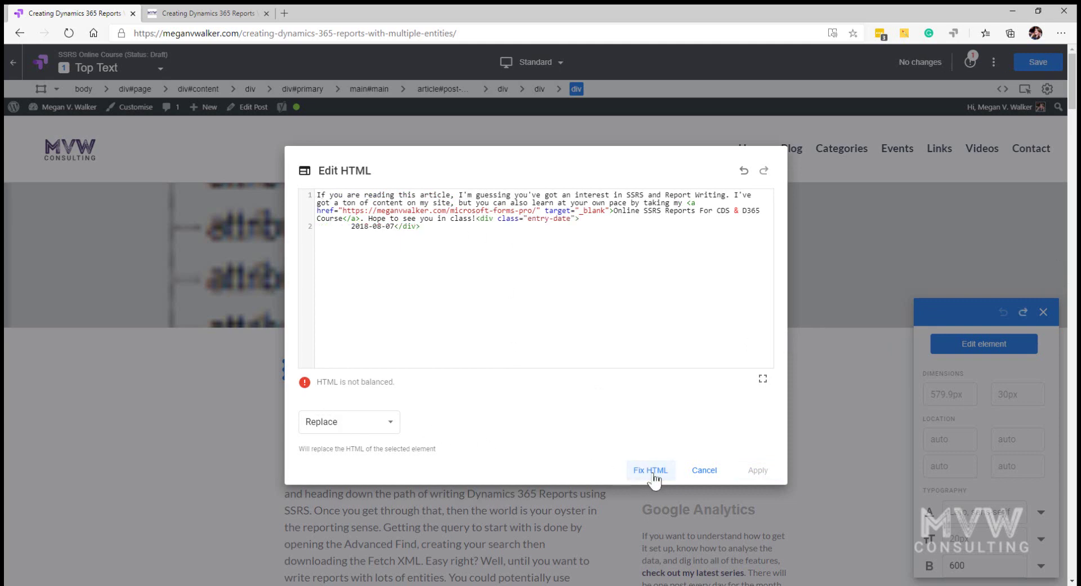
pyautogui.click(653, 477)
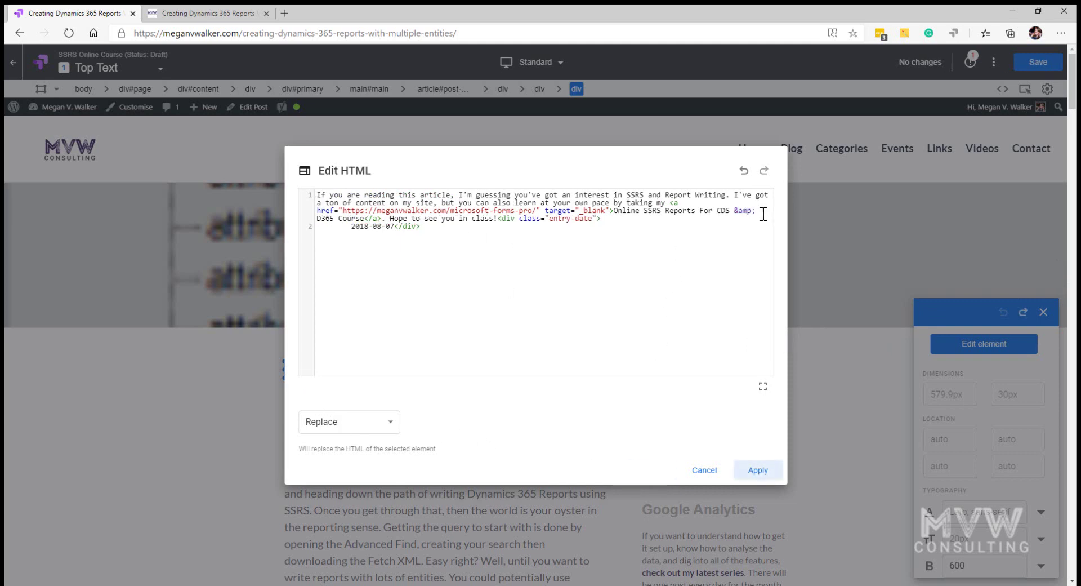
# Insert a <p> tag before the date div, fix the HTML again, and apply it
pyautogui.click(496, 219)
pyautogui.write('<p>')
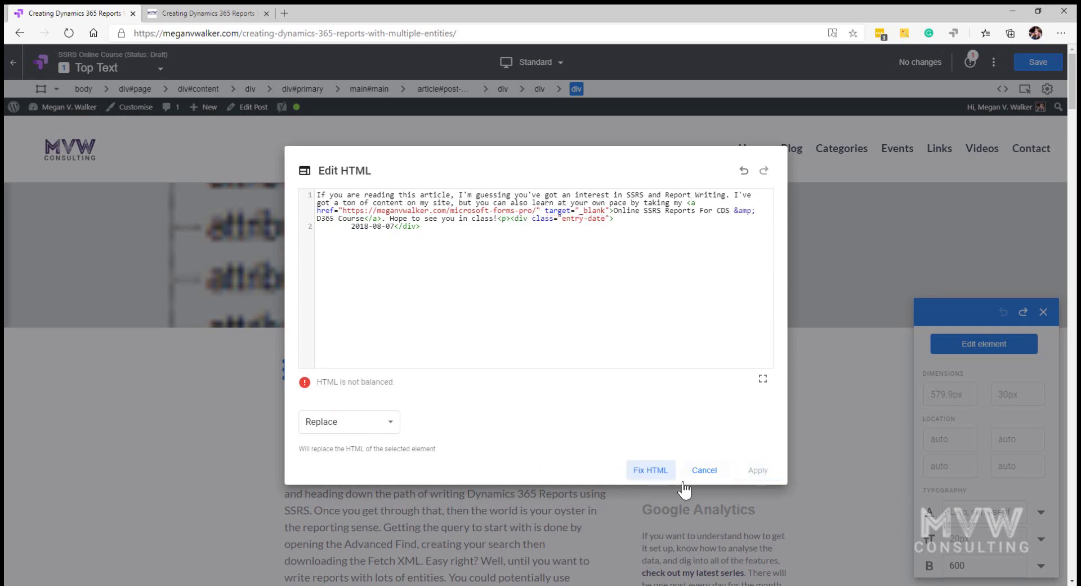
pyautogui.click(625, 470)
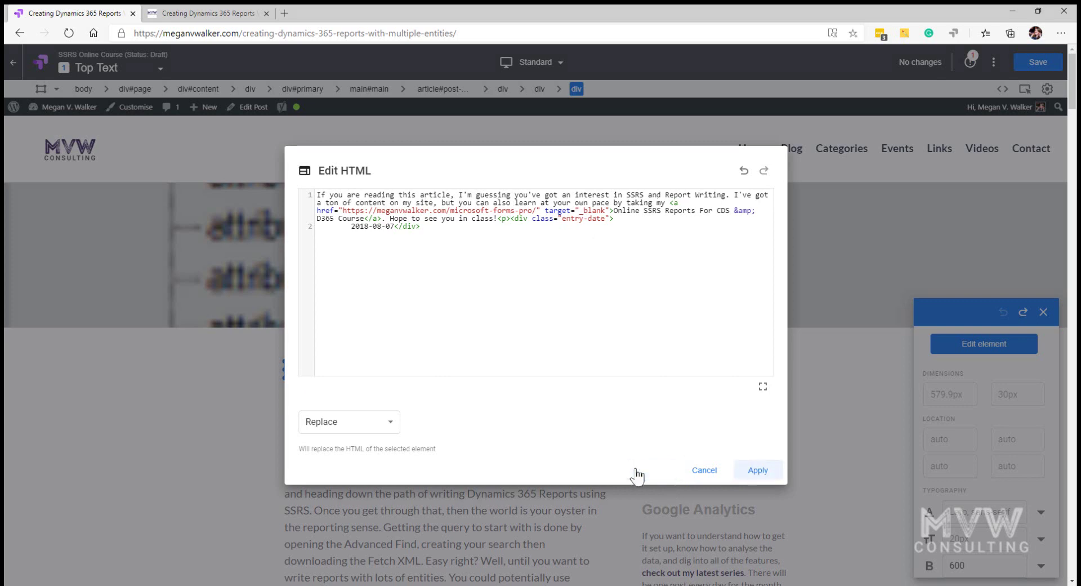
pyautogui.click(749, 477)
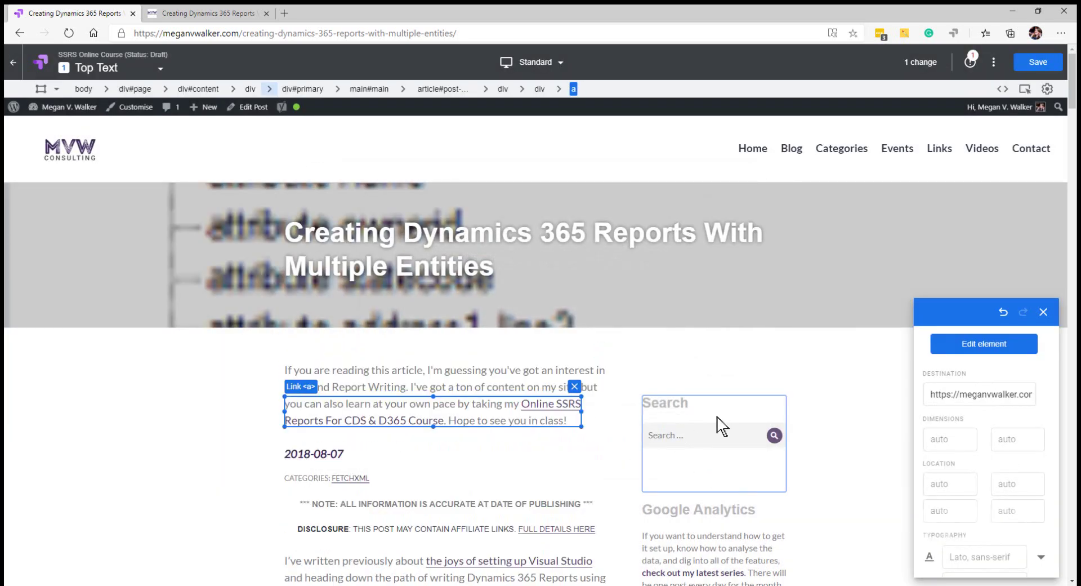
# Save the Top Text variant changes and switch the editor to the Sidebar variant
pyautogui.click(186, 463)
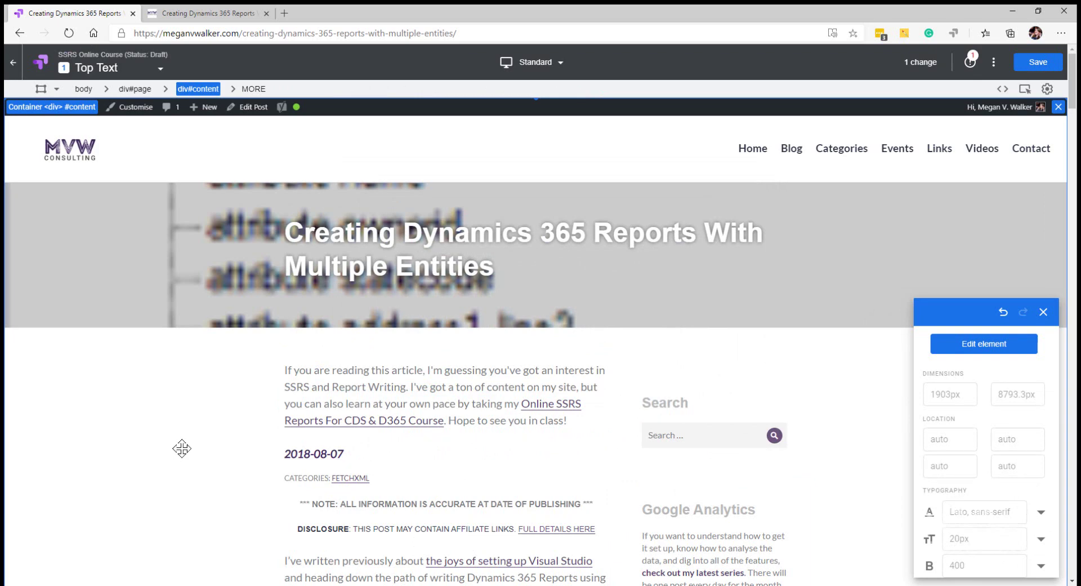
pyautogui.scroll(-2, 198, 428)
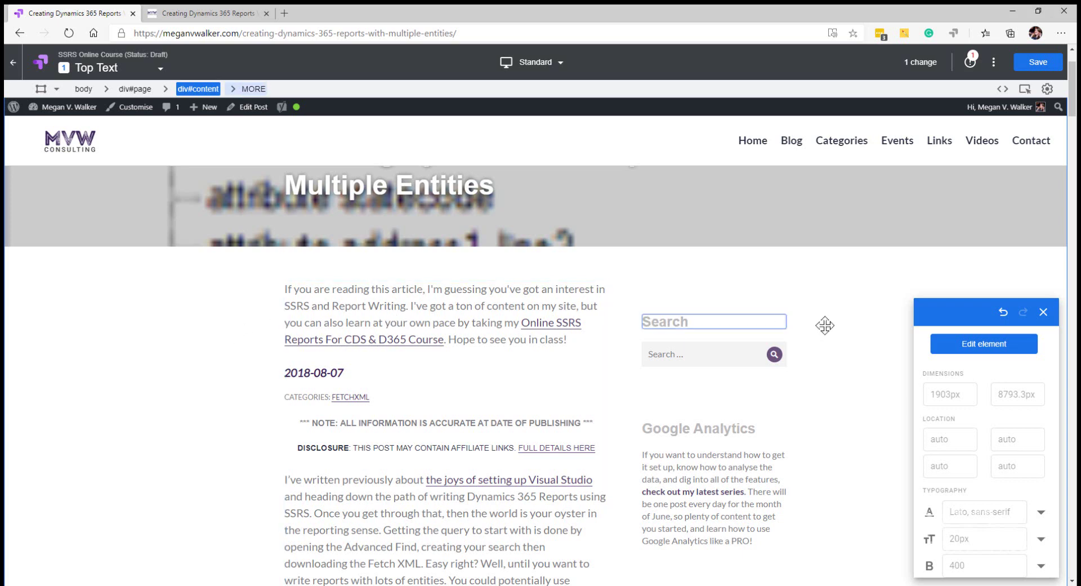
pyautogui.click(1038, 63)
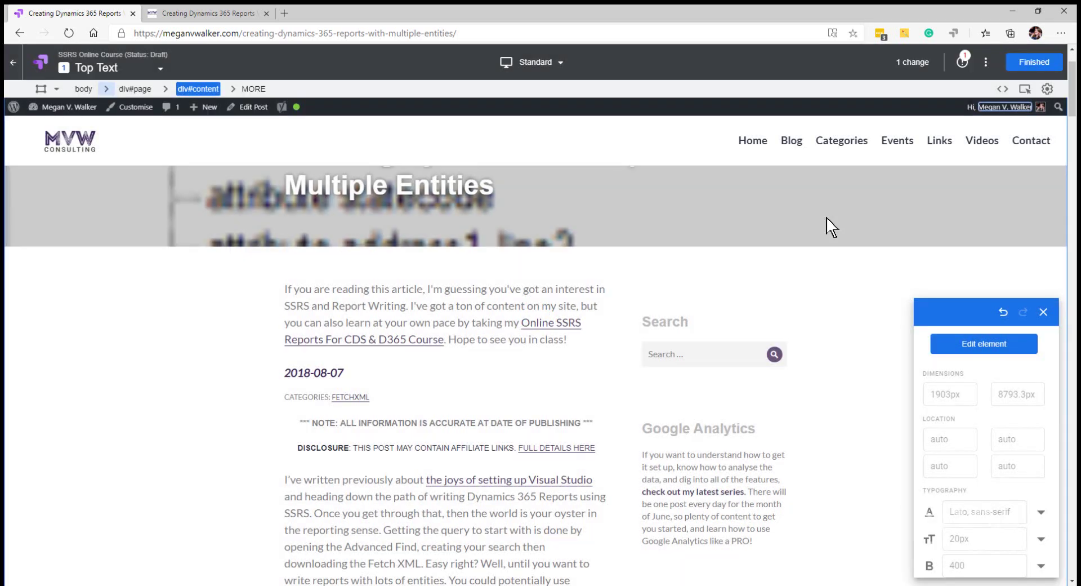
pyautogui.click(159, 69)
pyautogui.click(98, 153)
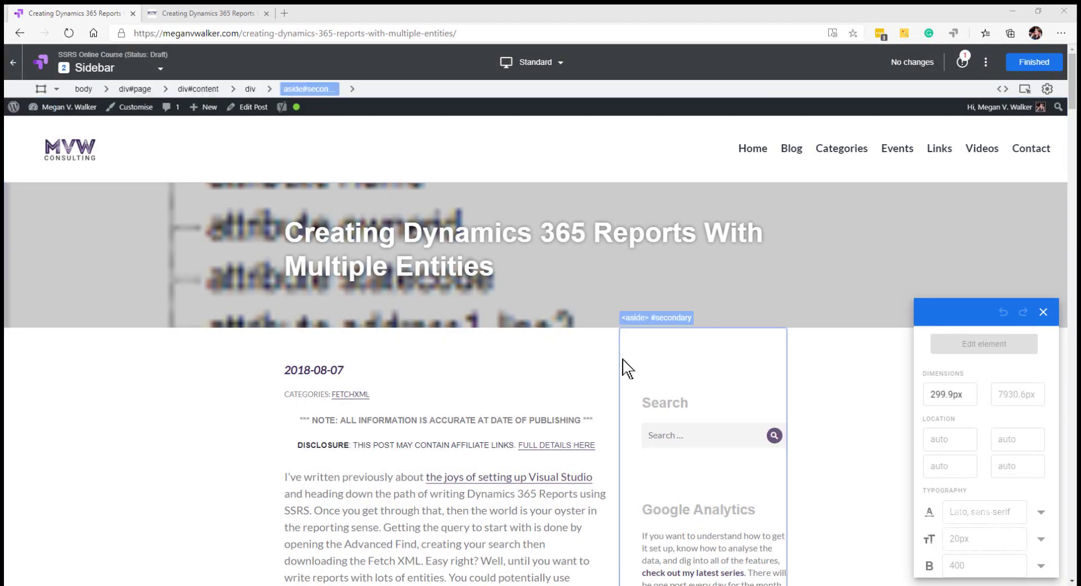
# Paste the Learn SSRS! widget HTML into the sidebar block's HTML and apply it
pyautogui.click(715, 371)
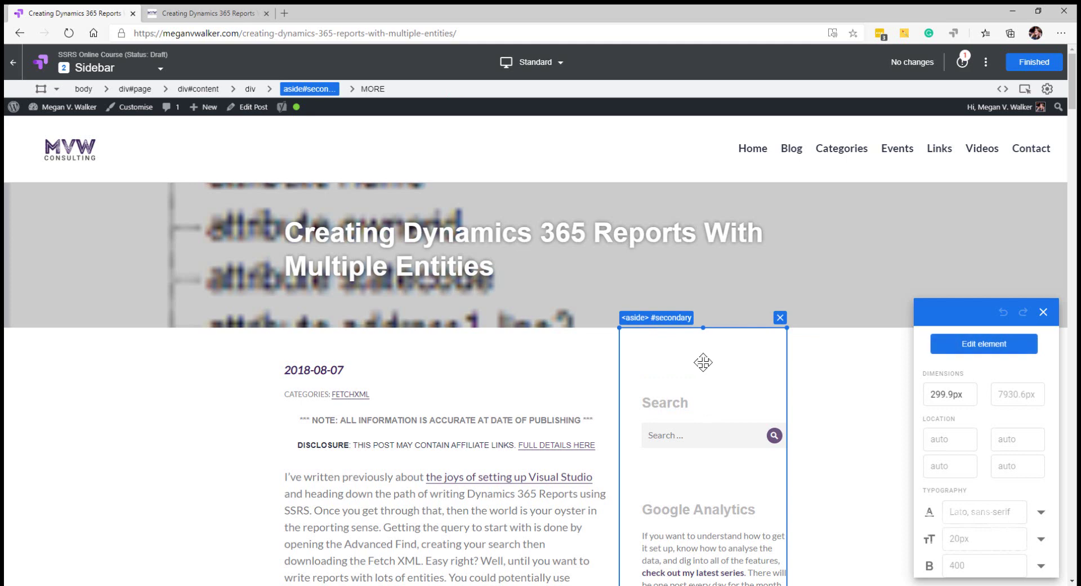
pyautogui.click(1011, 366)
pyautogui.click(997, 401)
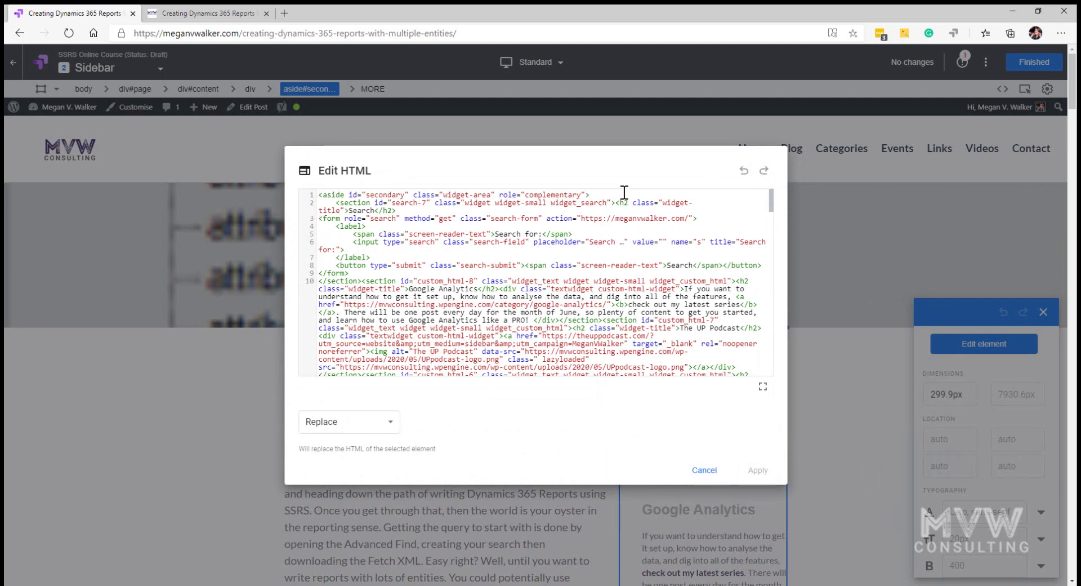
pyautogui.press('Return')
pyautogui.write('<section id="custom_html-6" class="widget_text widget widget-small widget_custom_html"> <h2 class="widget-title">Learn SSRS!</h2> <div class="textwidget custom-html-widget">   In this online course, I will cover how to become a report writer using SQL Server Reporting Services, getting to grips with FetchXML and Visual Studio. You\'ll learn how to add report groups, understand expressions and use text box properties. You\'ll learn how to add multiple entities, and create not only functional and informative reports, but visually appealing by adding charts, indicators gauges and a matrix. Hope to see you in class!<p></p>   <a href="https://learn.meganvwalker.com/courses/writing-ssrs-reports-for-cds-365" target="_blank" class="button">SSRS Online Course</a> </div> </section>')
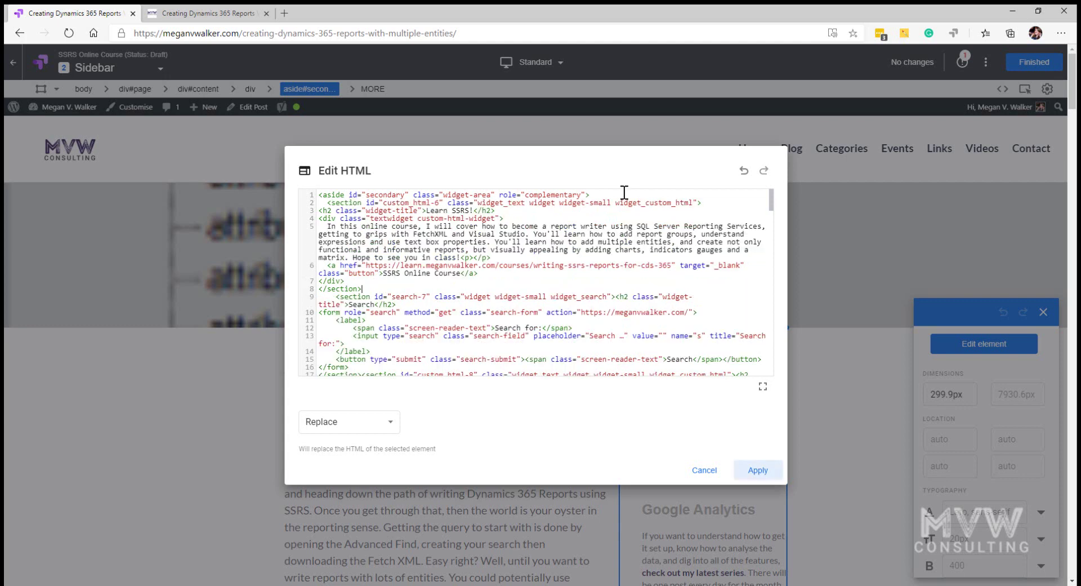
pyautogui.click(770, 476)
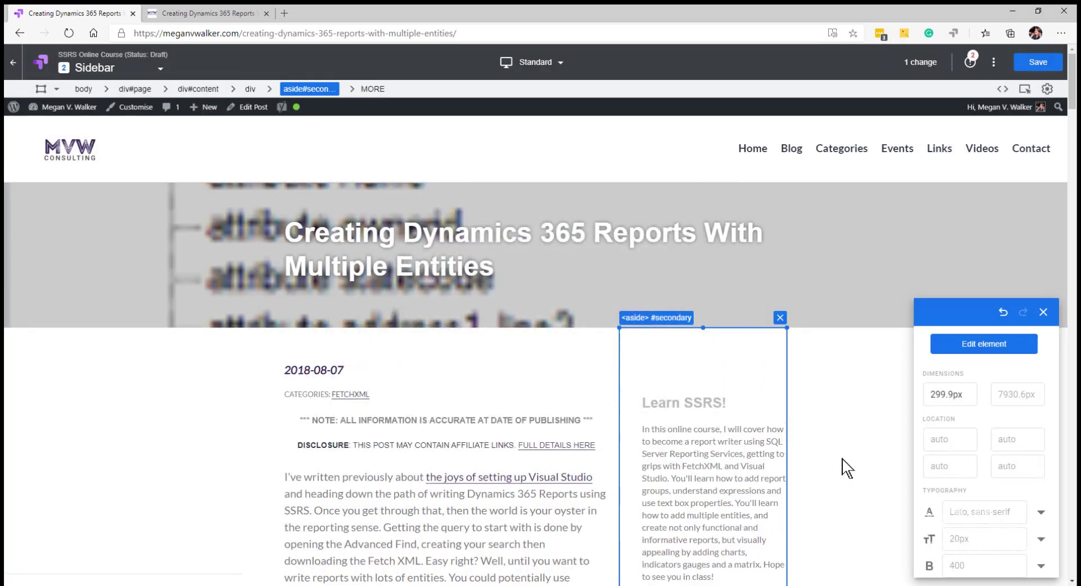
# Give the SSRS ONLINE COURSE link a dark purple background
pyautogui.scroll(-2, 849, 457)
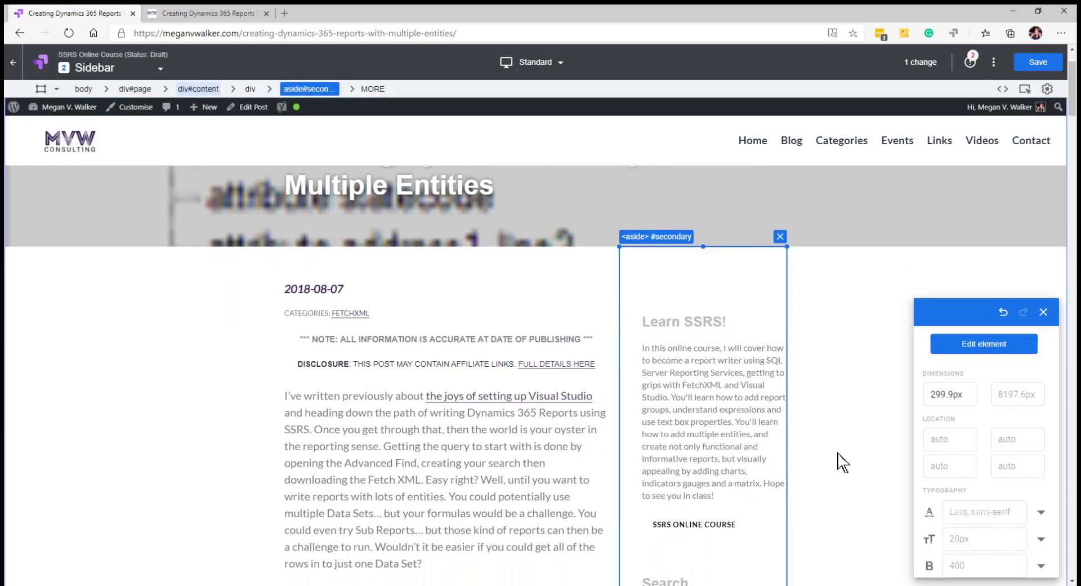
pyautogui.click(710, 529)
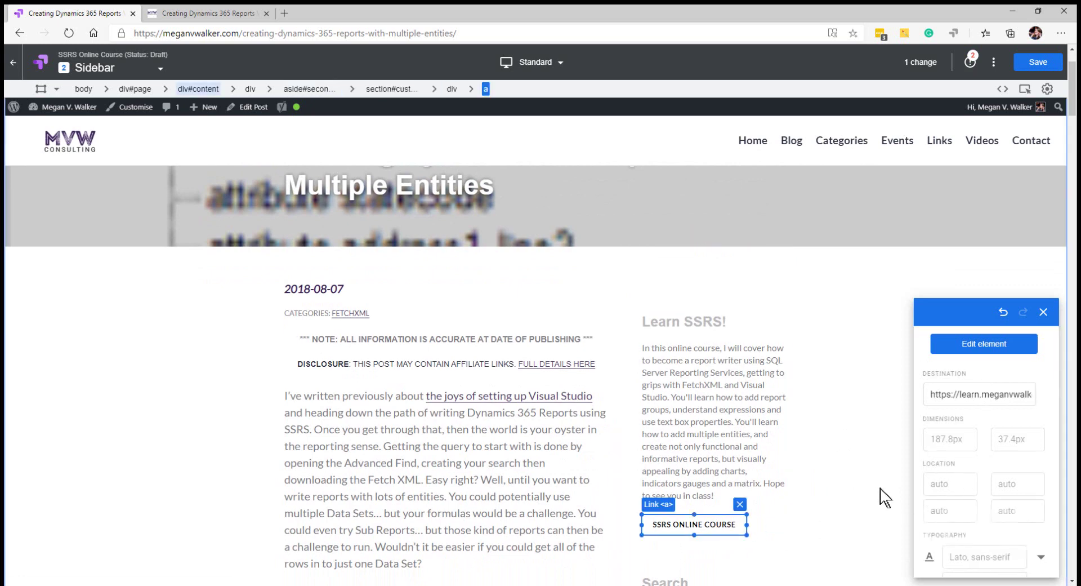
pyautogui.scroll(-3, 991, 479)
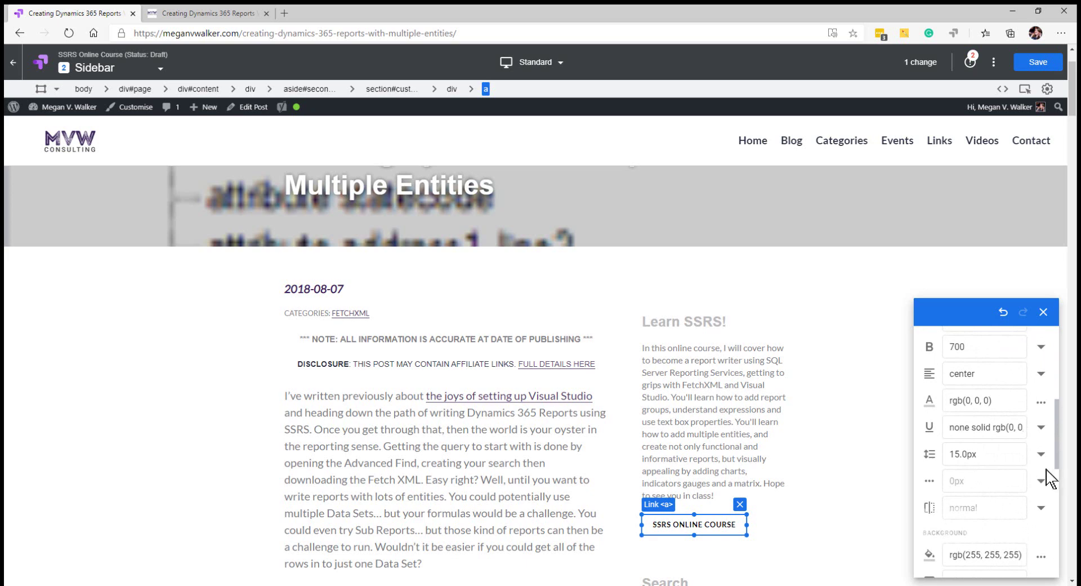
pyautogui.scroll(-2, 1030, 475)
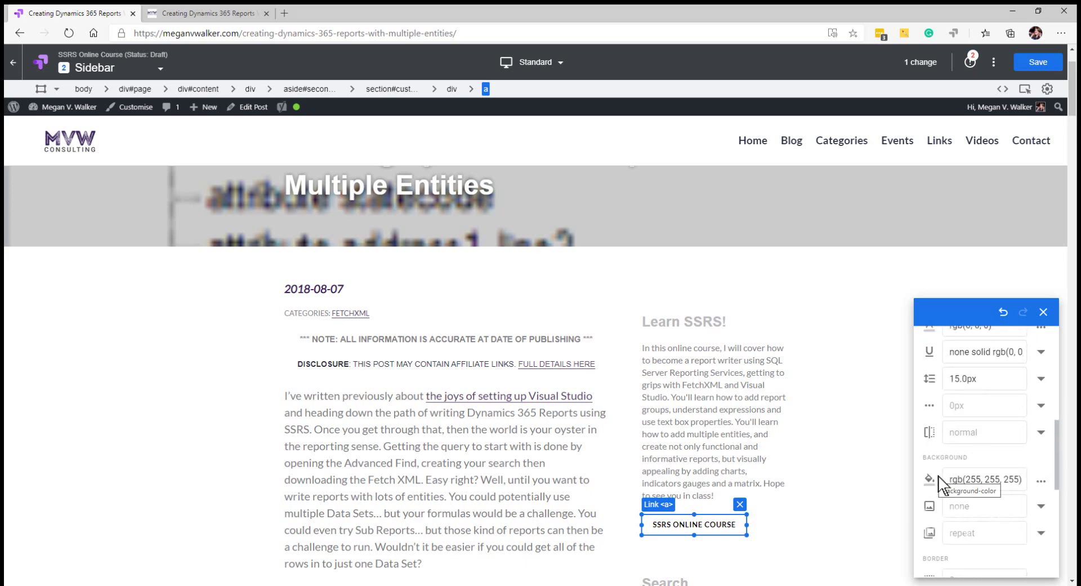
pyautogui.click(1041, 481)
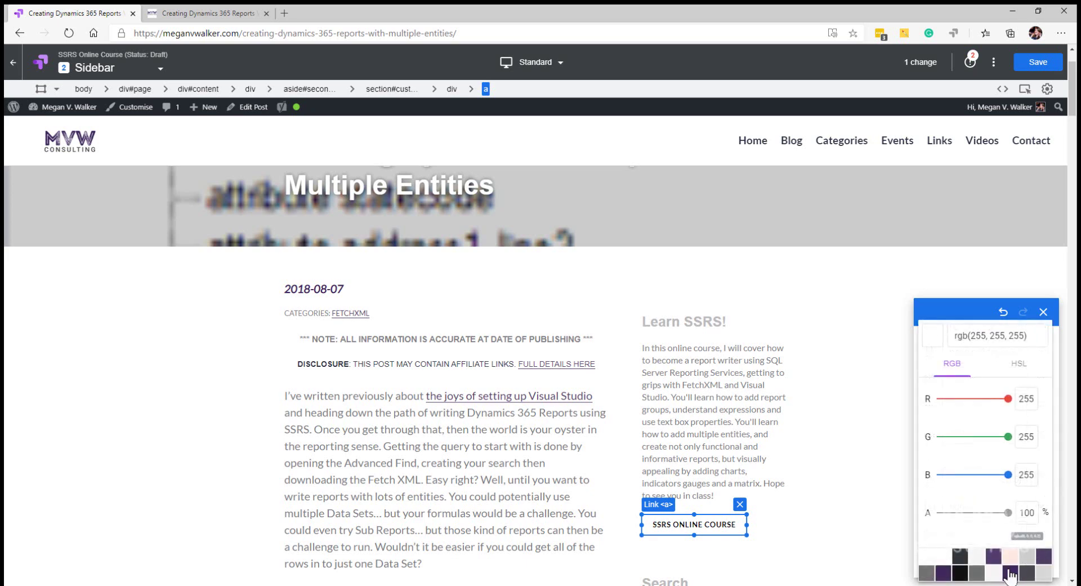
pyautogui.click(944, 572)
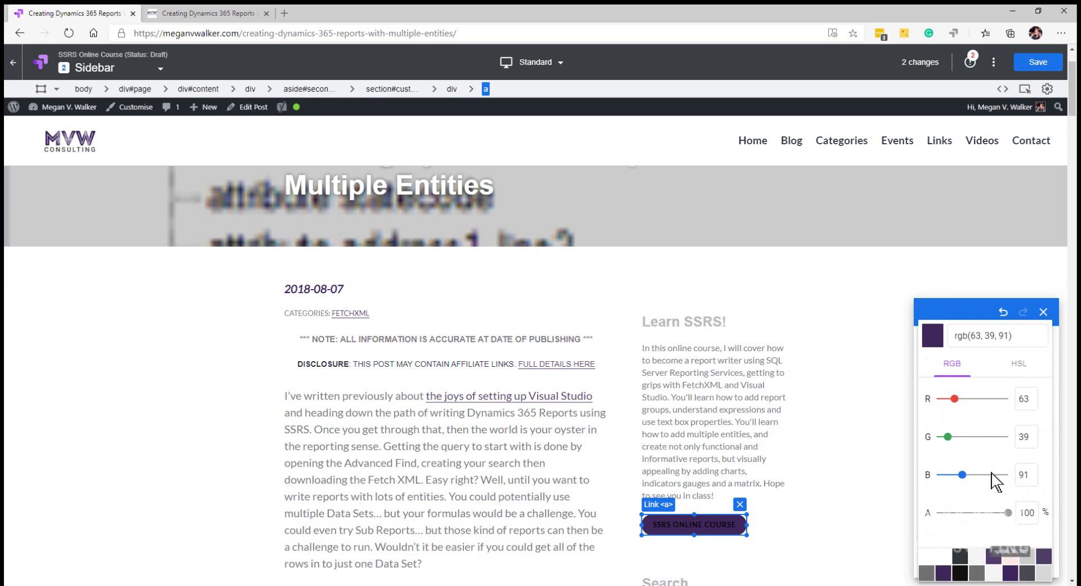
pyautogui.click(948, 303)
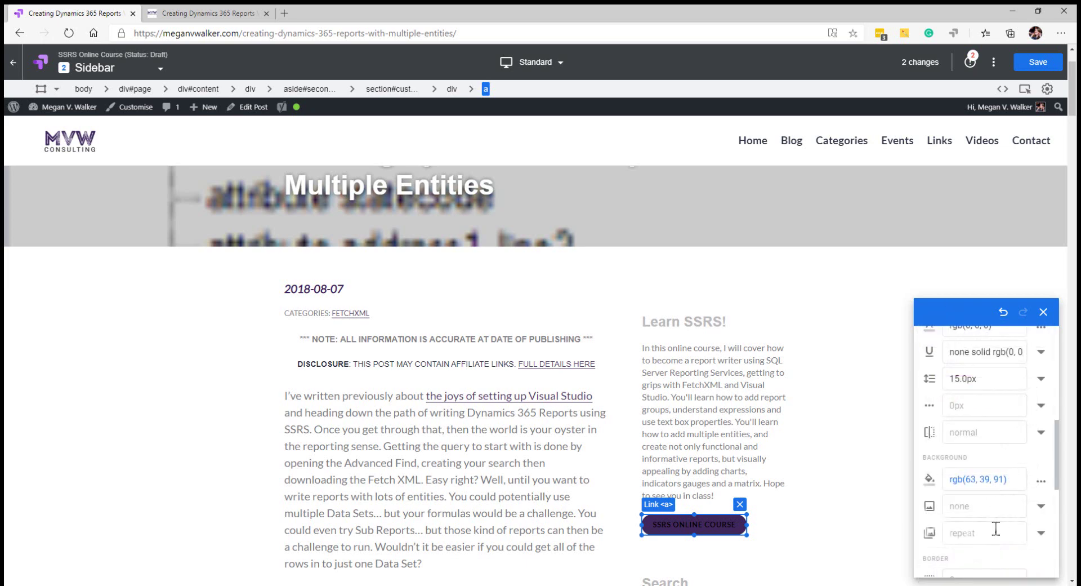
pyautogui.scroll(3, 994, 516)
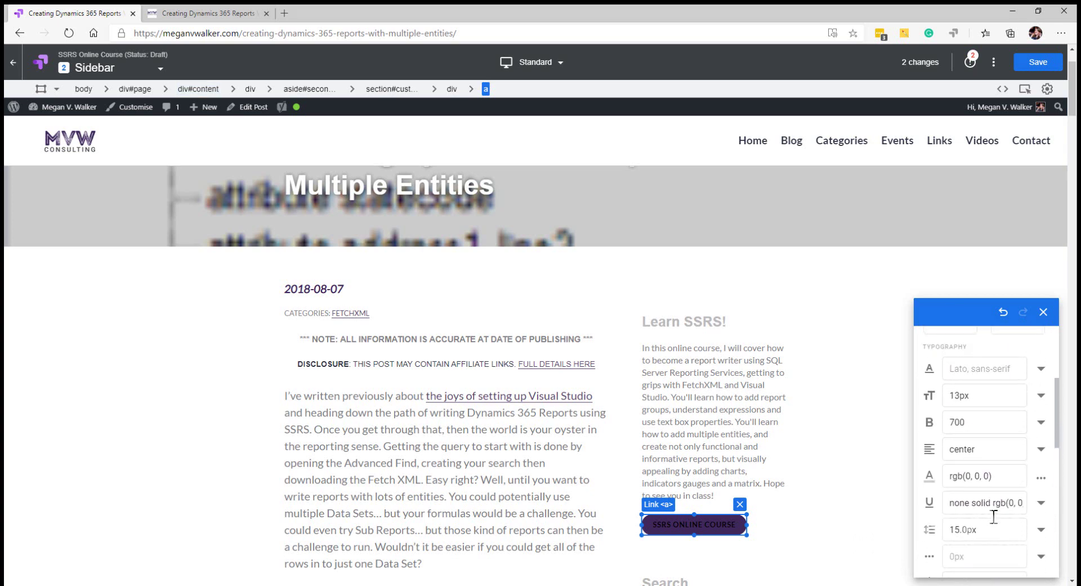
pyautogui.scroll(-5, 994, 516)
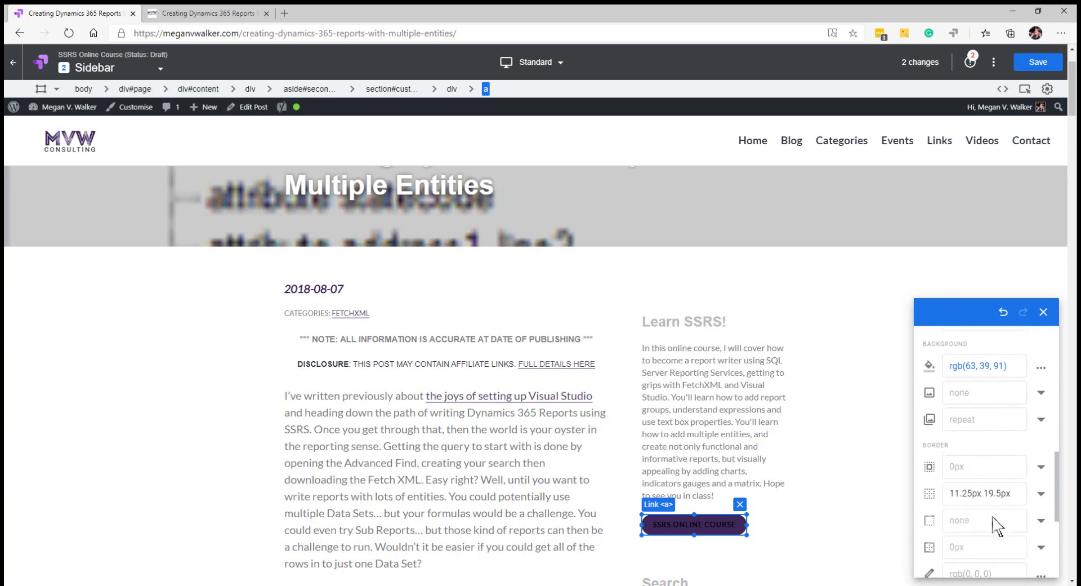
pyautogui.scroll(-3, 994, 524)
pyautogui.scroll(3, 994, 518)
pyautogui.scroll(-1, 994, 516)
pyautogui.scroll(5, 994, 517)
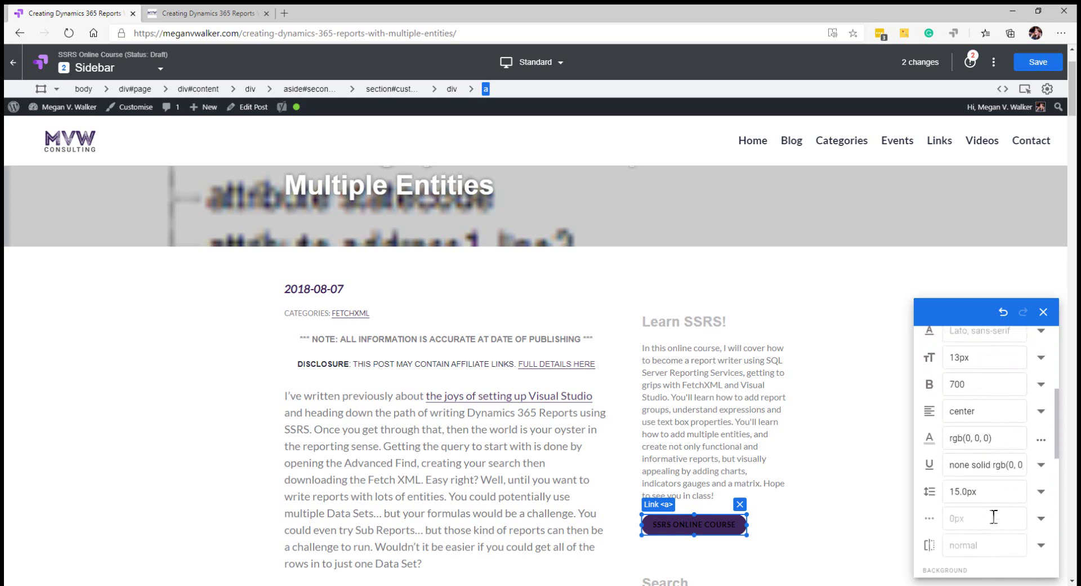
pyautogui.scroll(1, 993, 516)
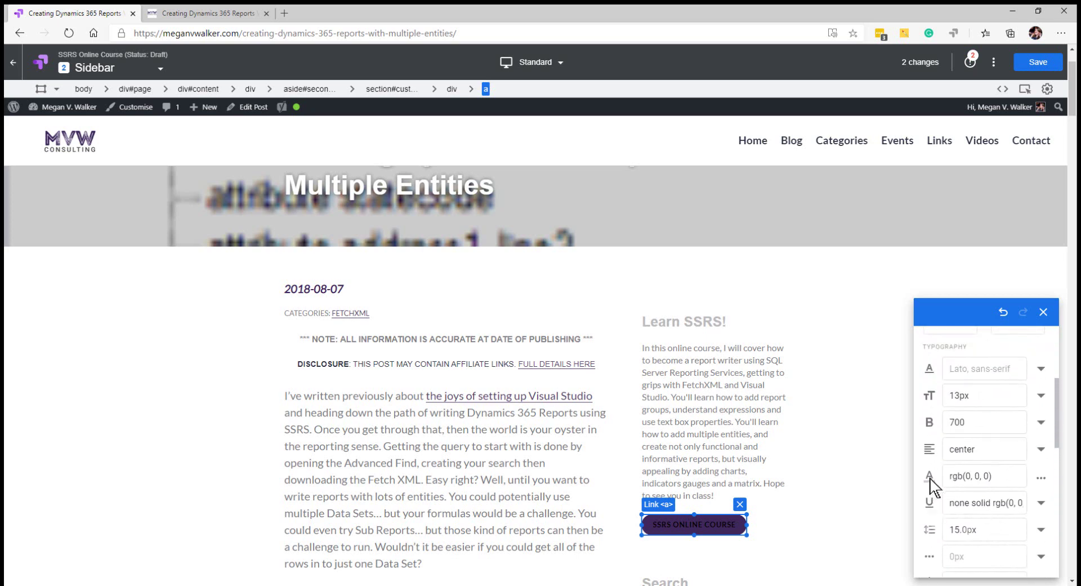
# Make the SSRS ONLINE COURSE link text white, then save the Sidebar variant
pyautogui.click(1001, 477)
pyautogui.click(1038, 479)
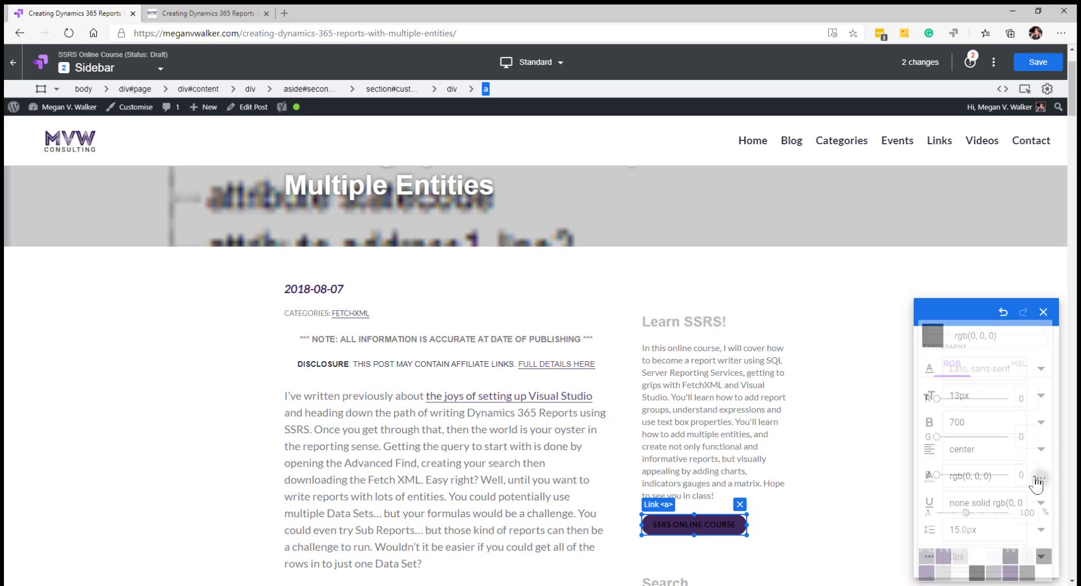
pyautogui.click(979, 558)
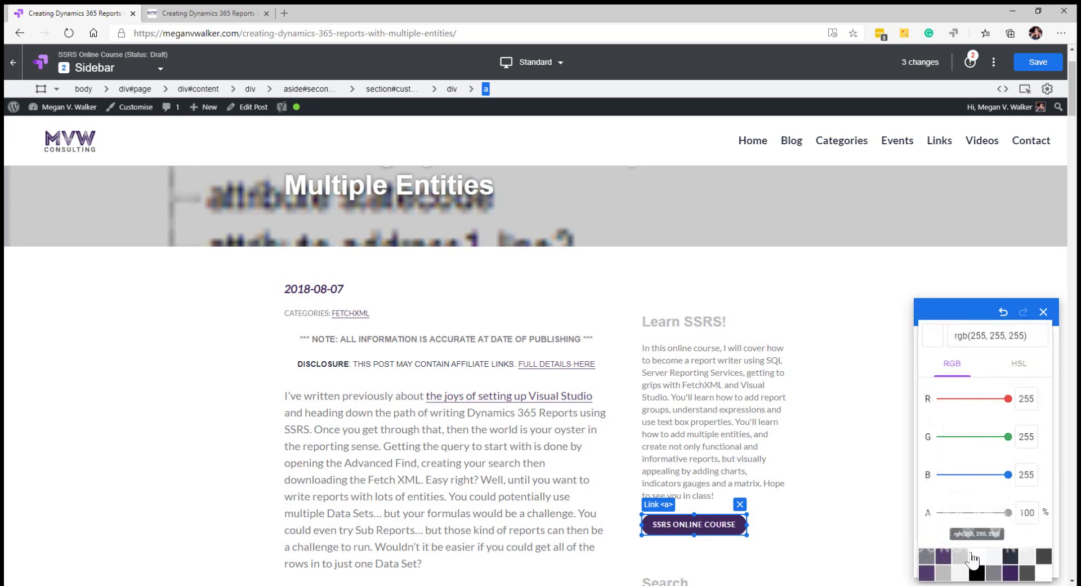
pyautogui.click(811, 311)
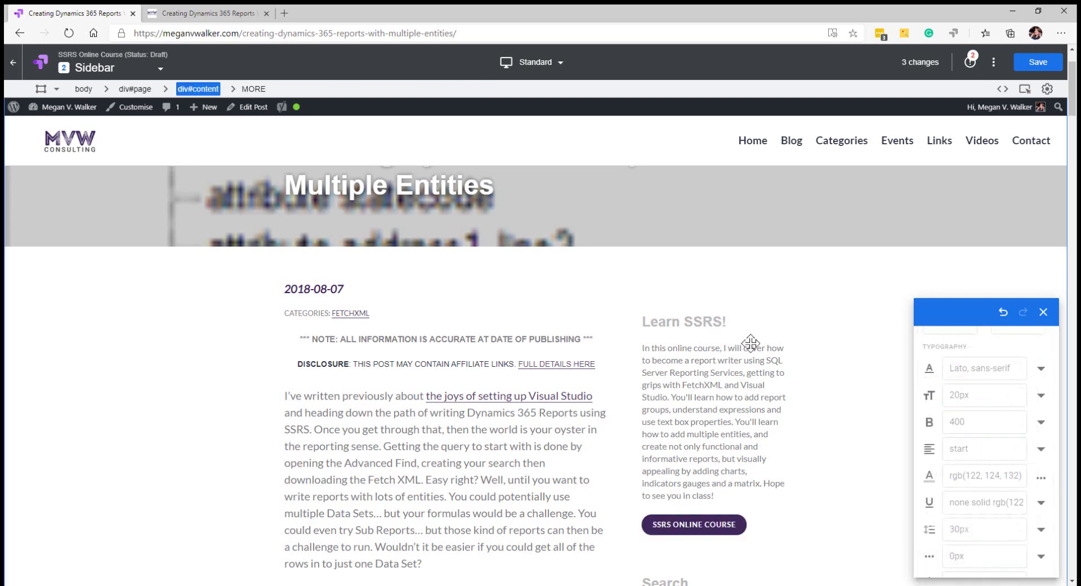
pyautogui.click(1044, 312)
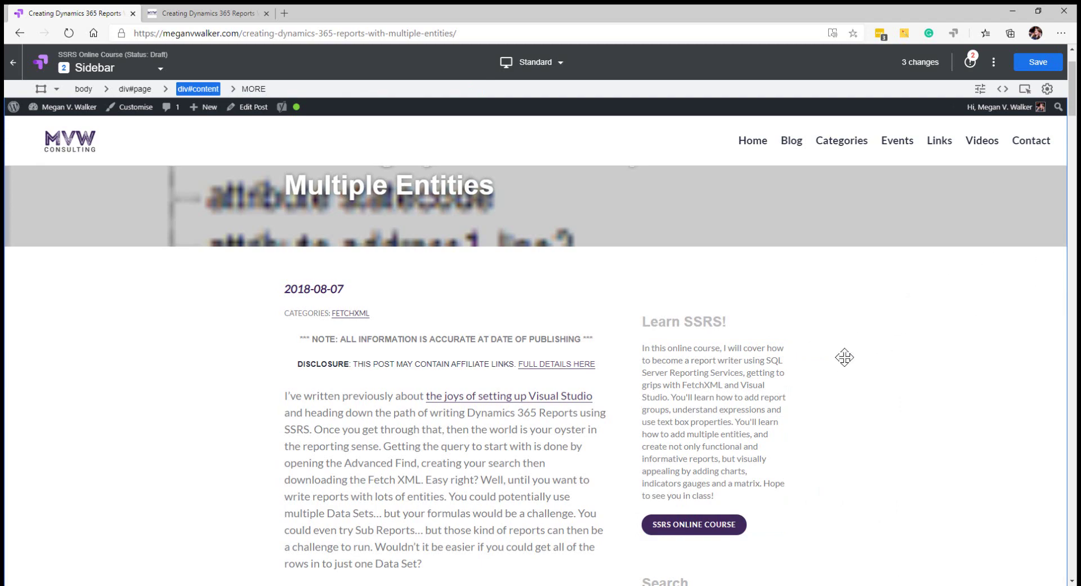
pyautogui.scroll(-4, 845, 357)
pyautogui.scroll(3, 854, 363)
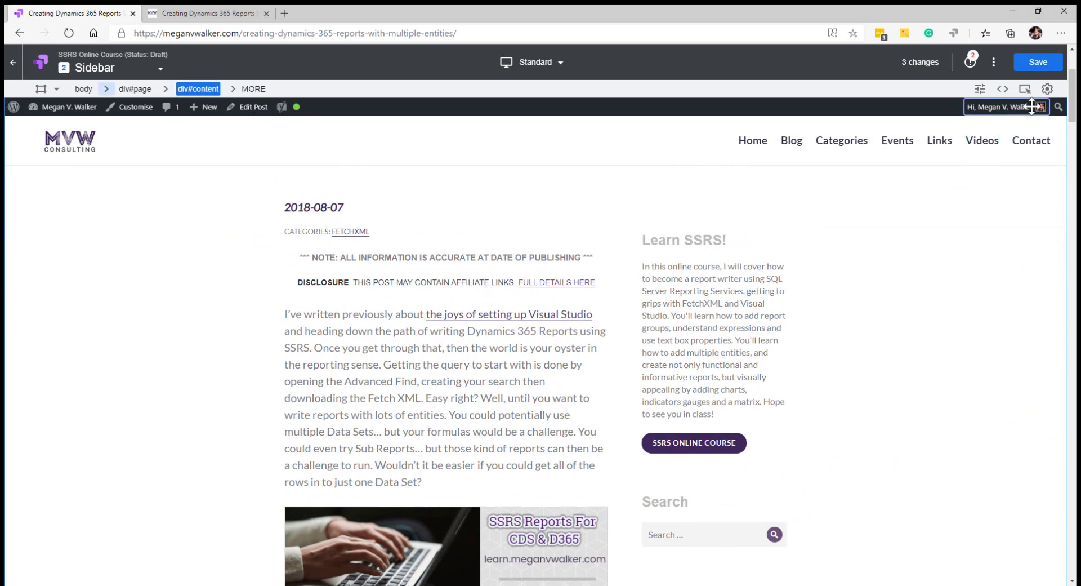
pyautogui.click(1032, 64)
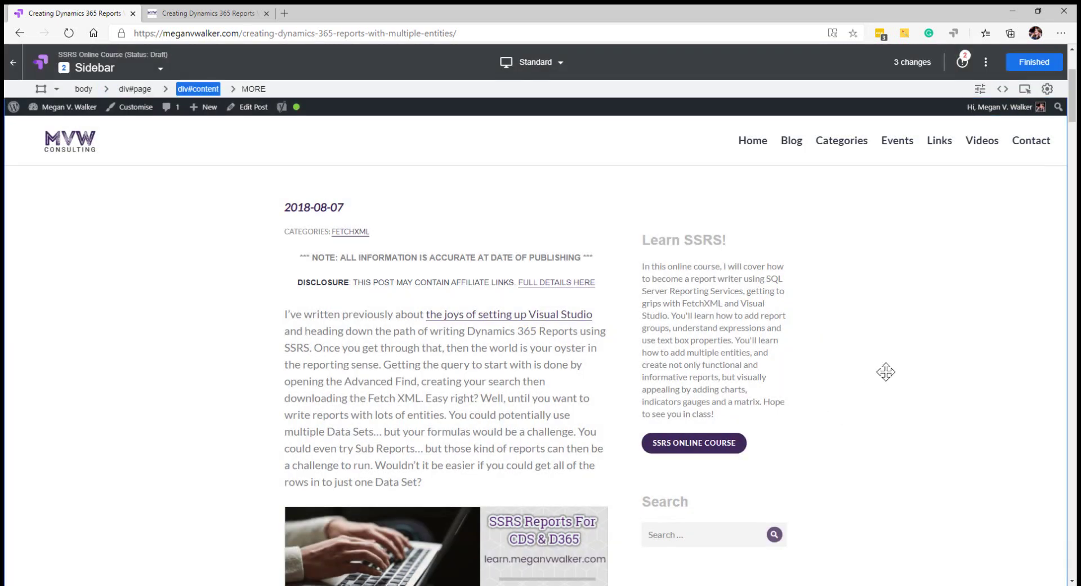
# Switch variant weights to custom percentages: Top Text 40, Sidebar 40, Original 20
pyautogui.click(1034, 63)
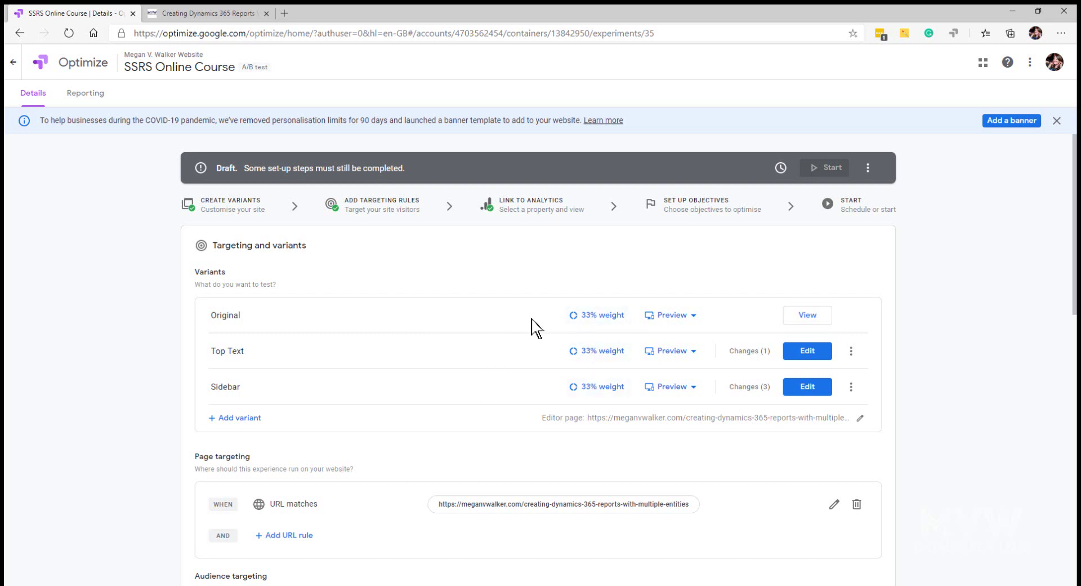
pyautogui.click(601, 317)
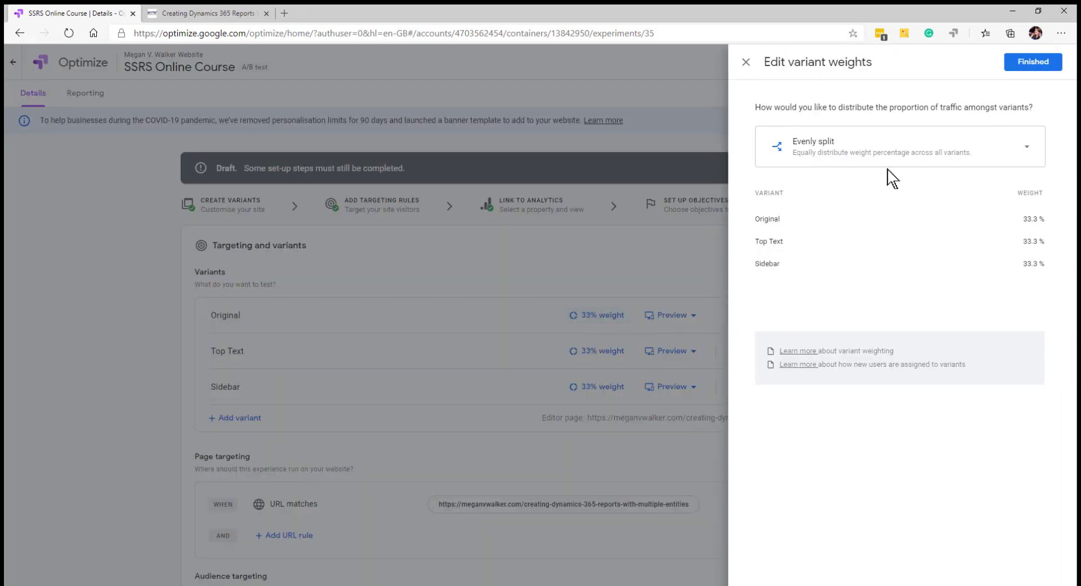
pyautogui.click(959, 154)
pyautogui.click(857, 200)
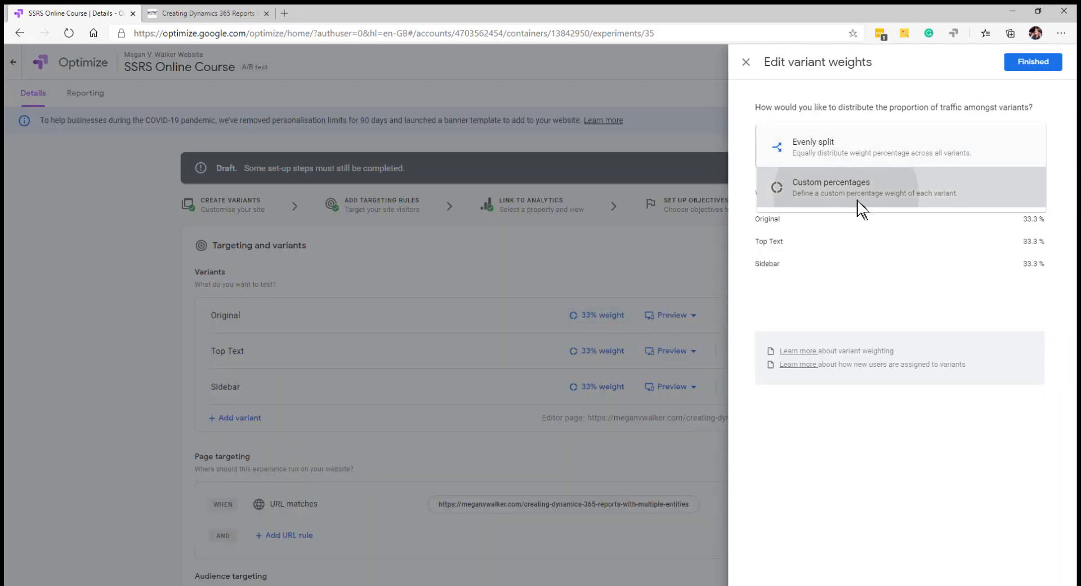
pyautogui.doubleClick(1039, 224)
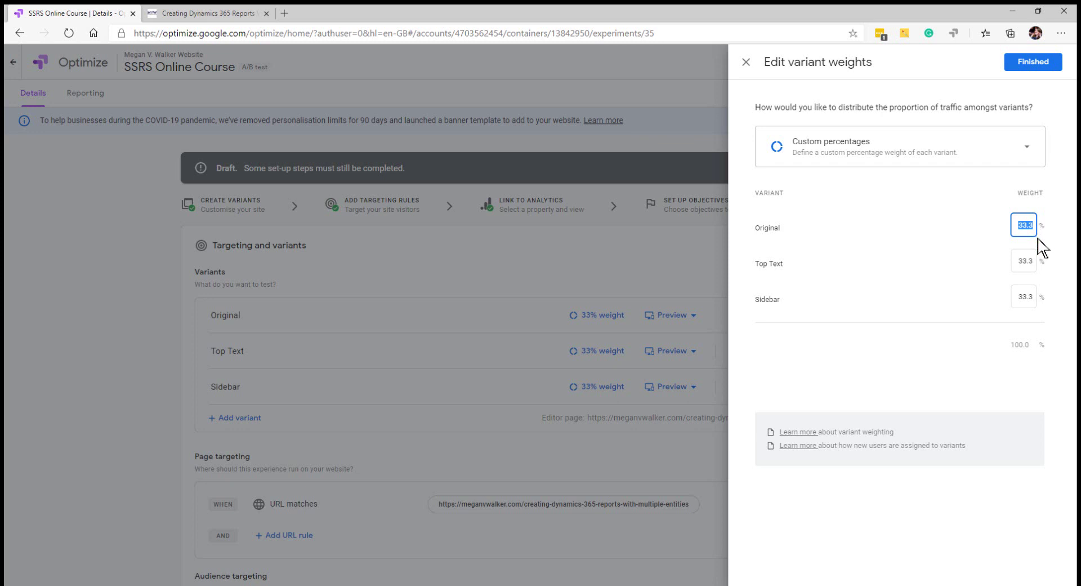
pyautogui.doubleClick(1017, 265)
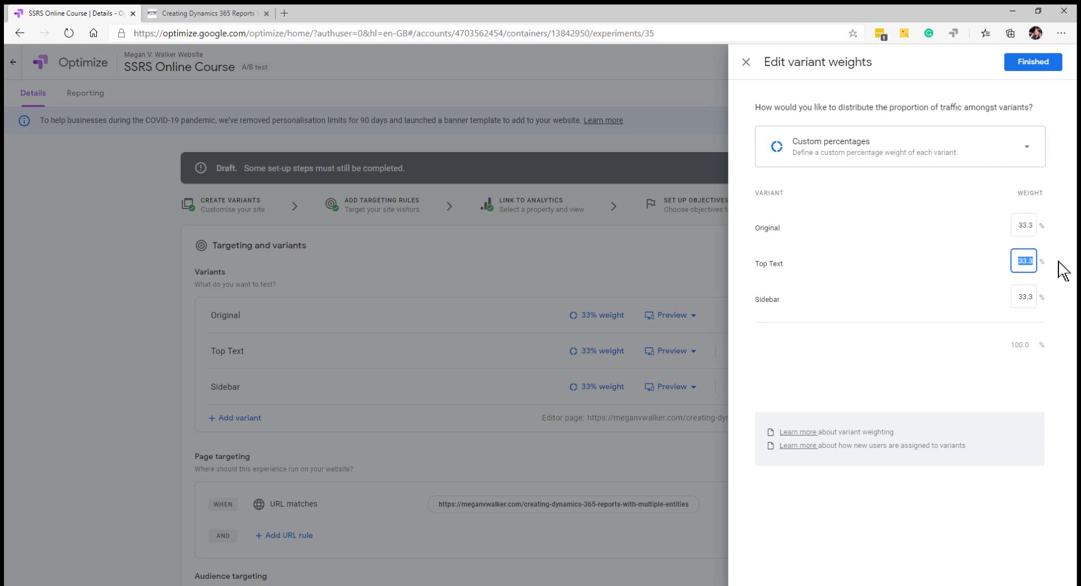
pyautogui.write('40')
pyautogui.doubleClick(1020, 295)
pyautogui.write('4')
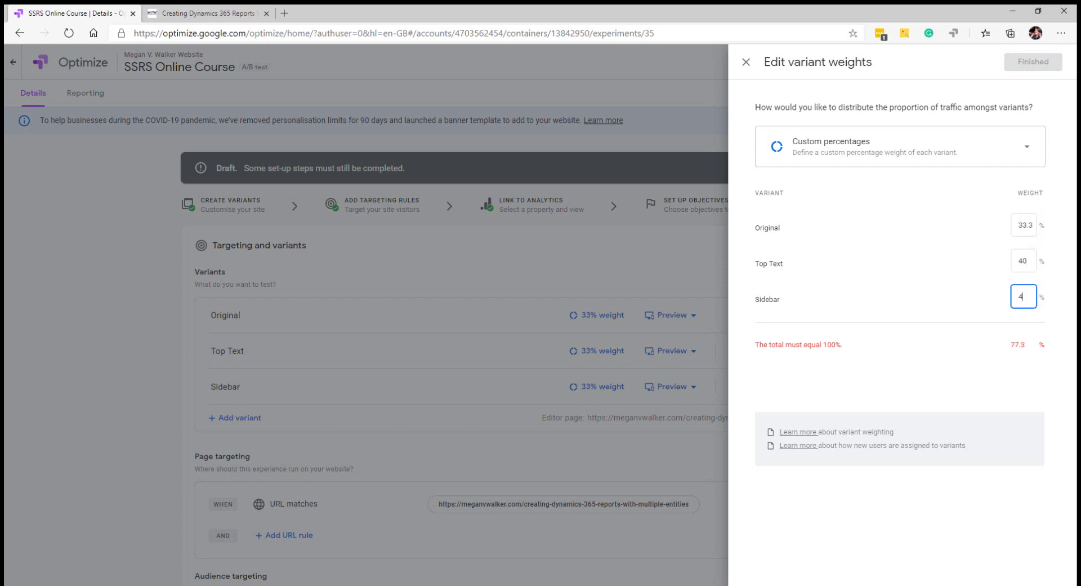
pyautogui.write('0')
pyautogui.doubleClick(1029, 225)
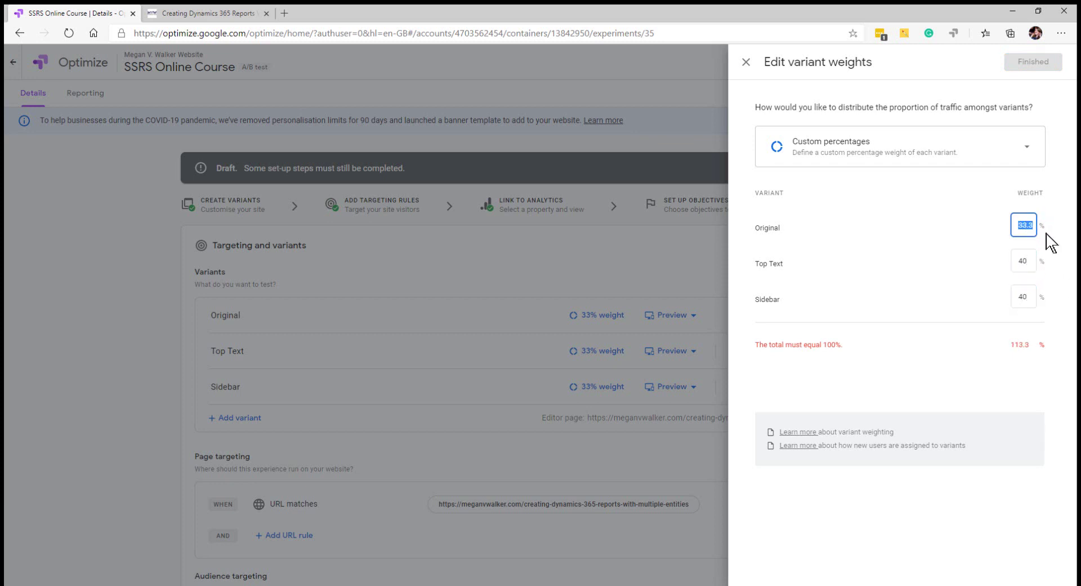
pyautogui.write('20')
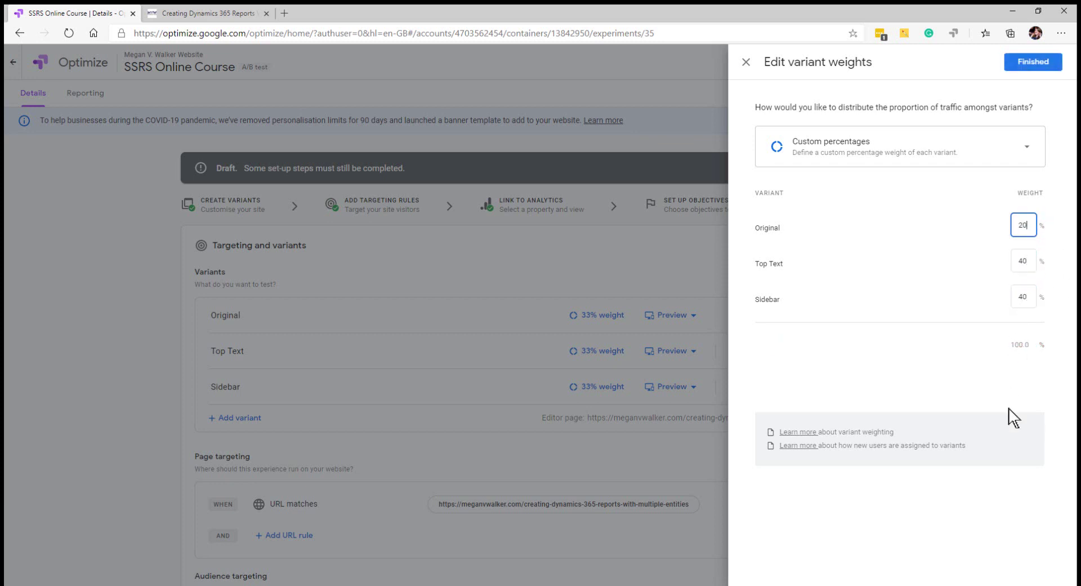
pyautogui.click(1023, 67)
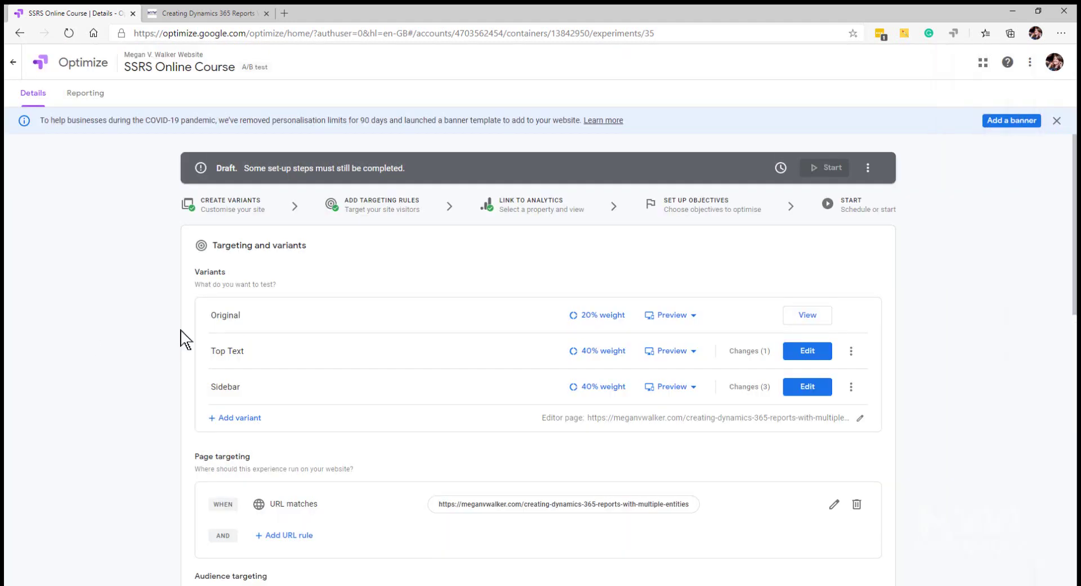
pyautogui.scroll(-1, 940, 332)
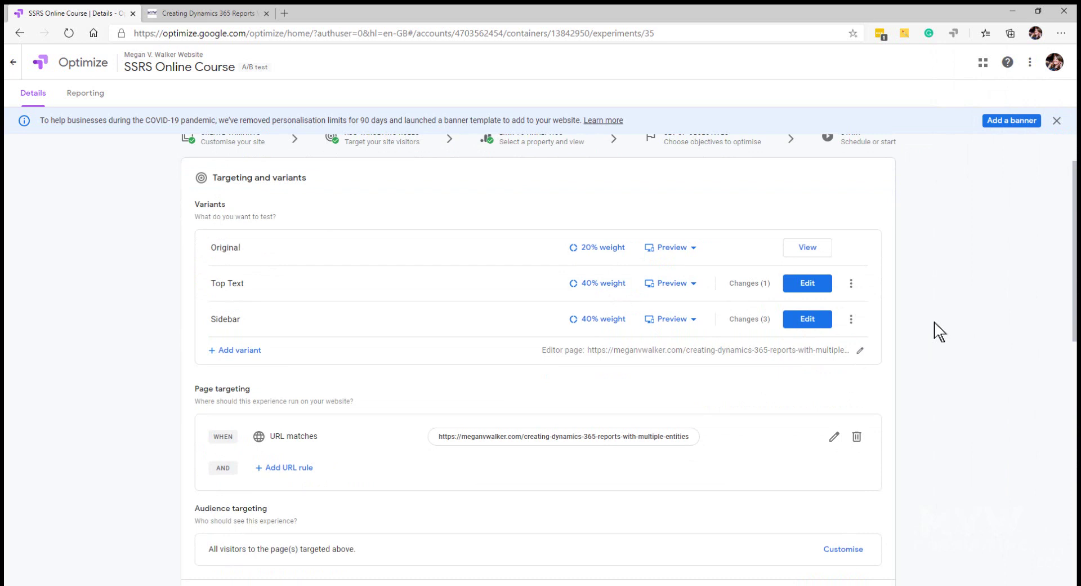
pyautogui.click(671, 319)
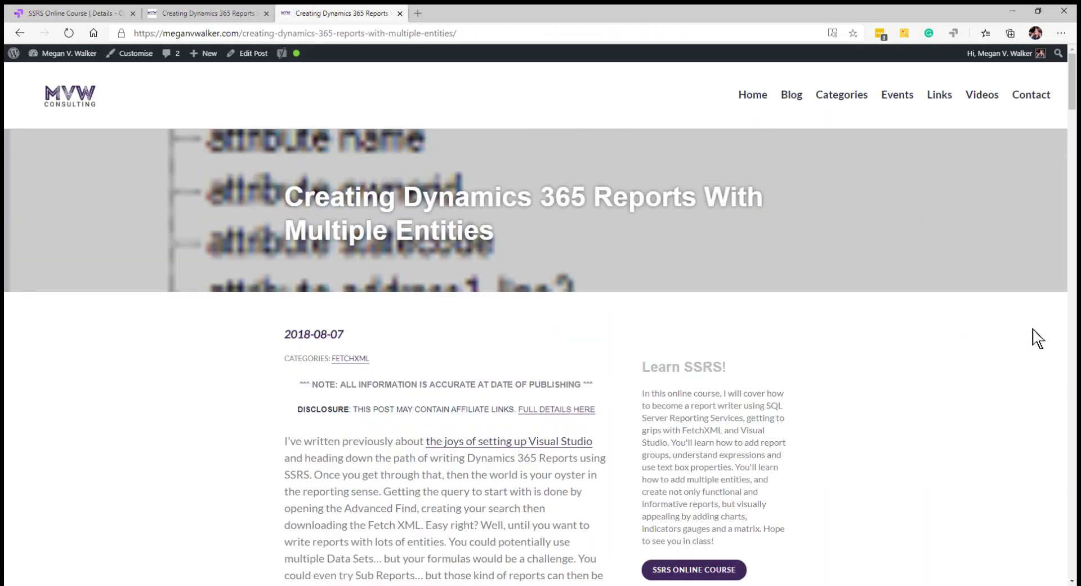
pyautogui.scroll(-3, 1038, 338)
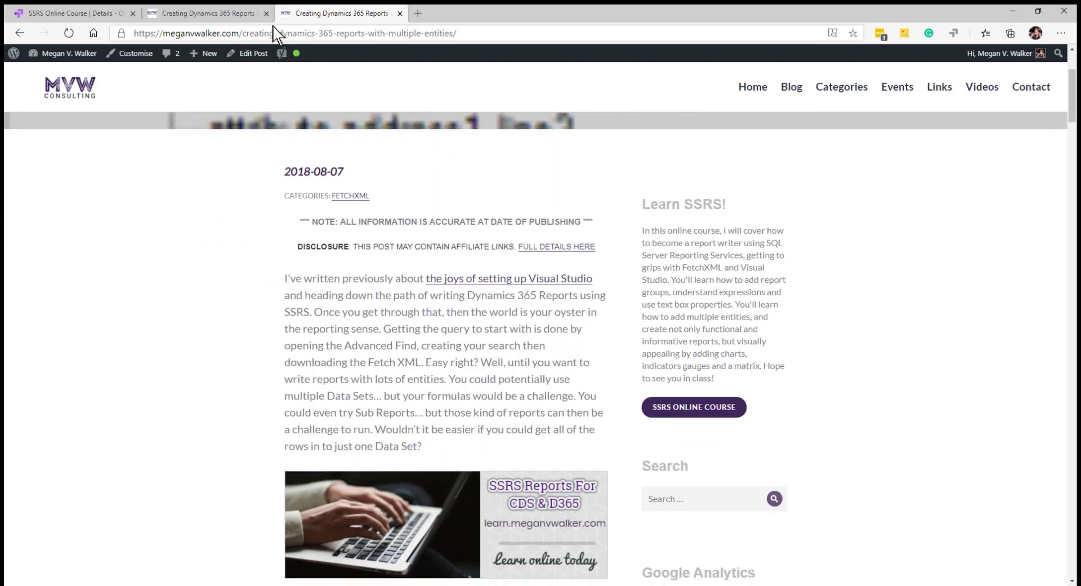
pyautogui.click(204, 13)
pyautogui.scroll(-4, 929, 398)
pyautogui.scroll(4, 950, 310)
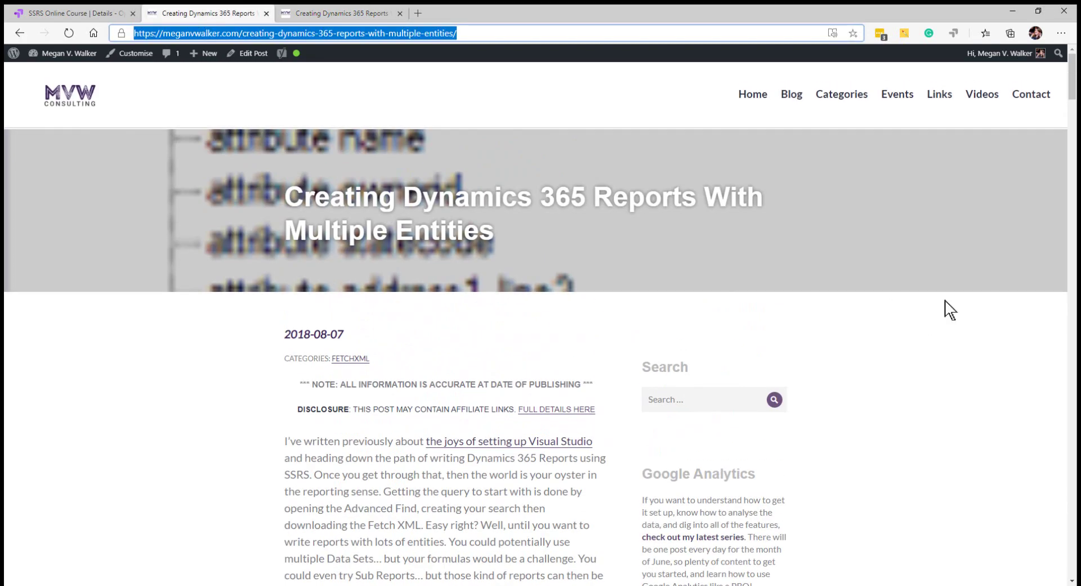
pyautogui.click(325, 12)
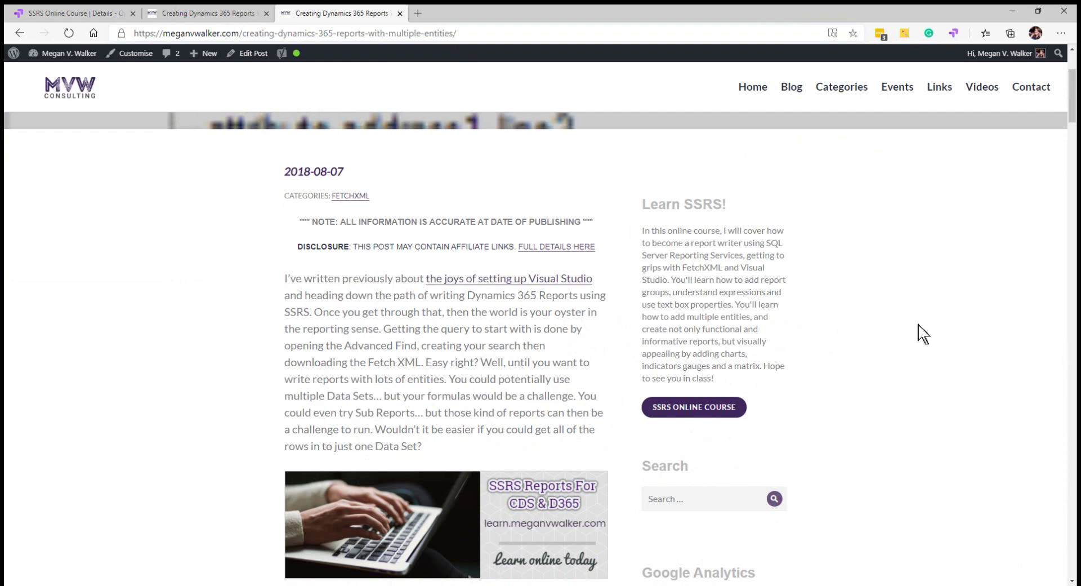
pyautogui.scroll(-5, 923, 334)
pyautogui.scroll(8, 923, 334)
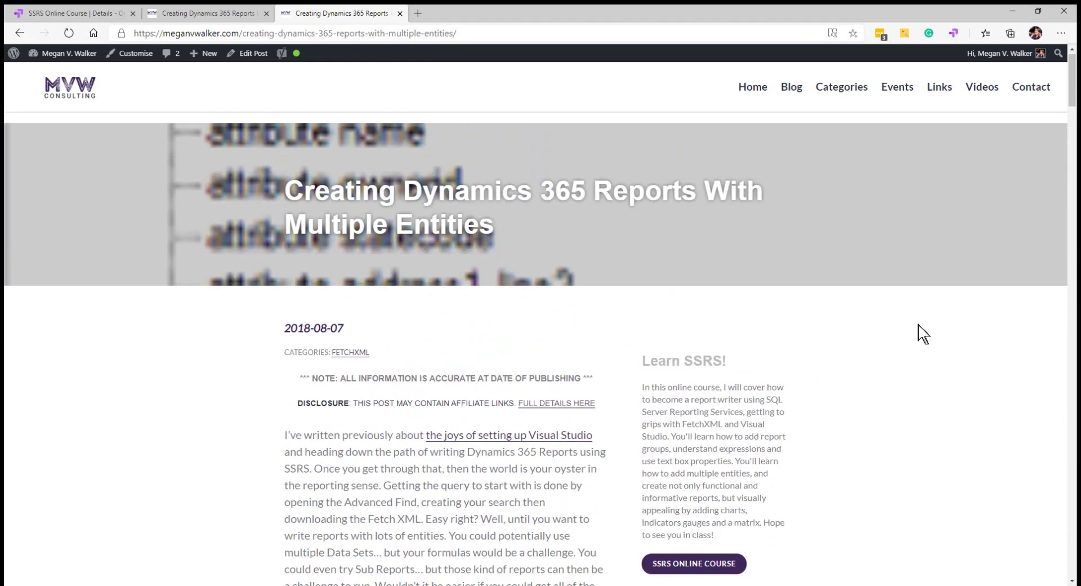
pyautogui.click(400, 13)
pyautogui.click(79, 14)
# Choose Online Course Visit - SSRS Reports from the existing goals as the experiment objective
pyautogui.scroll(-3, 989, 376)
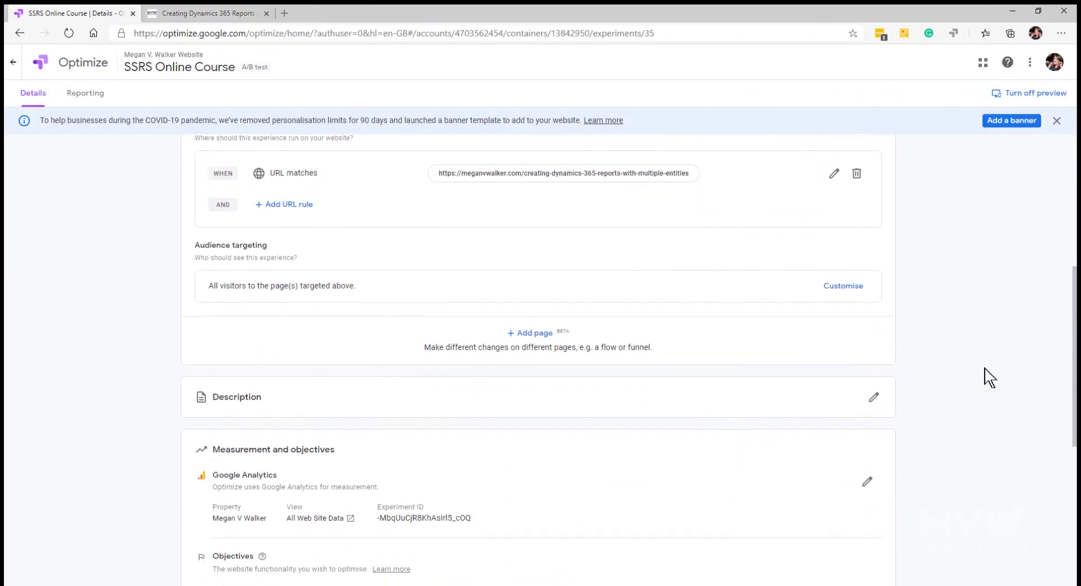
pyautogui.scroll(-3, 989, 377)
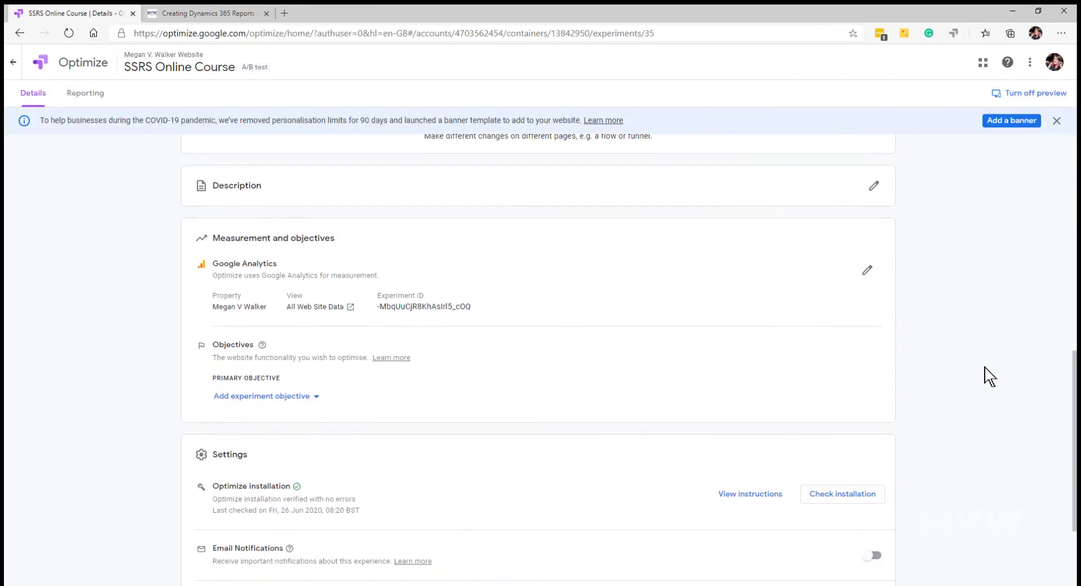
pyautogui.scroll(-2, 989, 377)
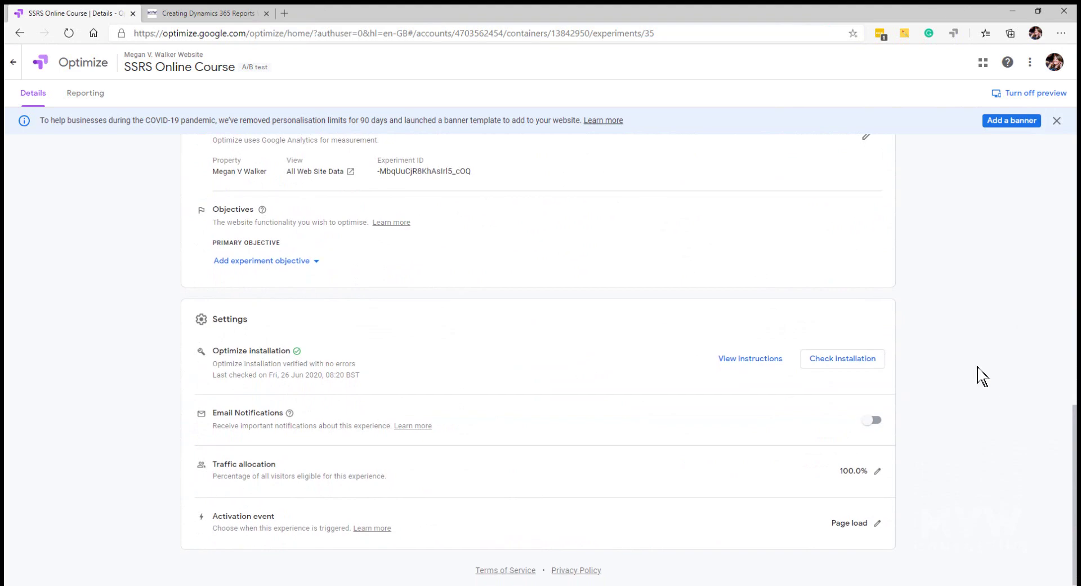
pyautogui.click(303, 261)
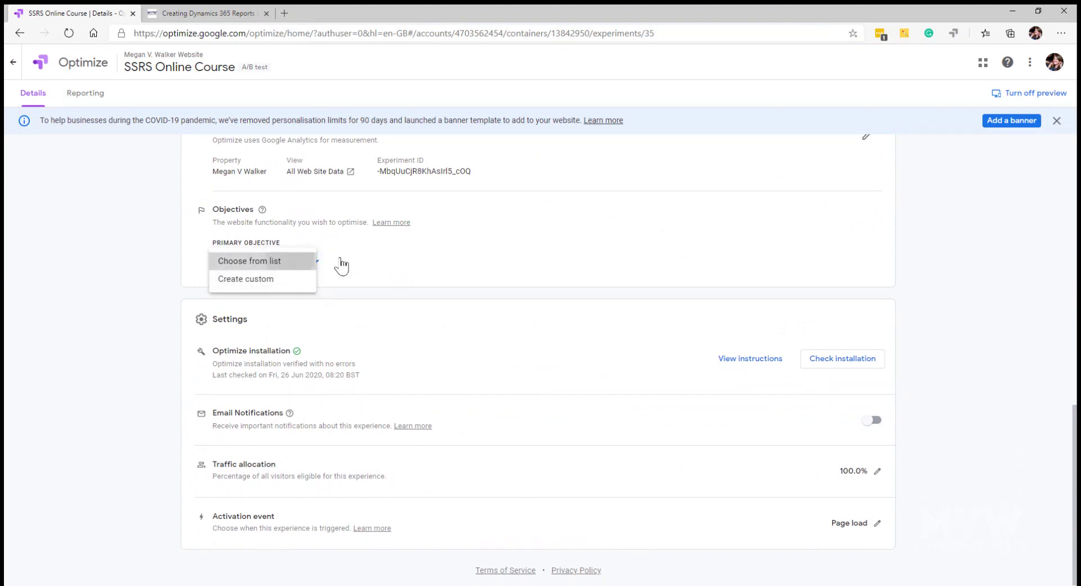
pyautogui.click(265, 260)
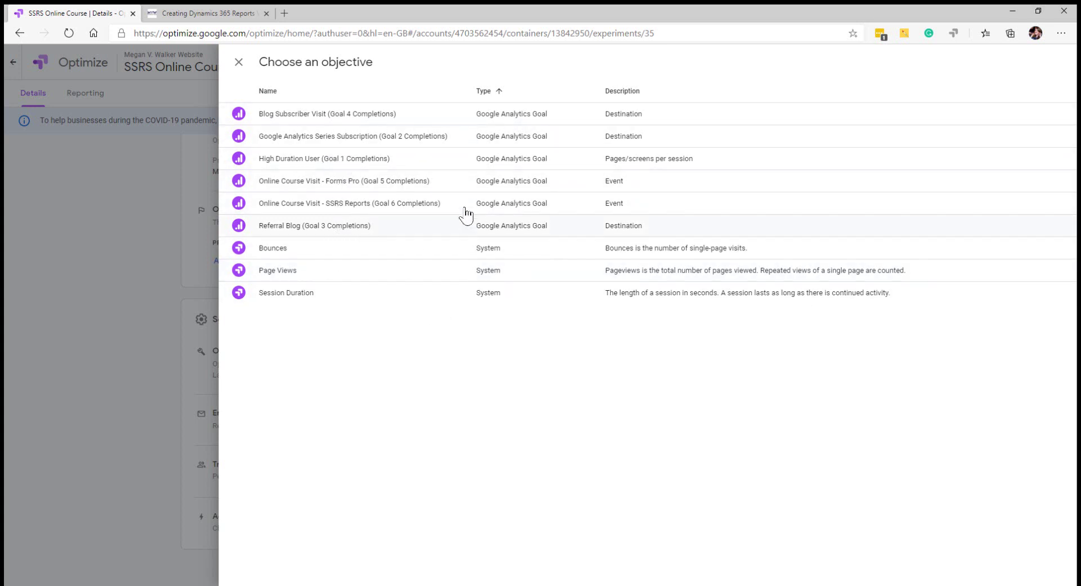
pyautogui.click(430, 205)
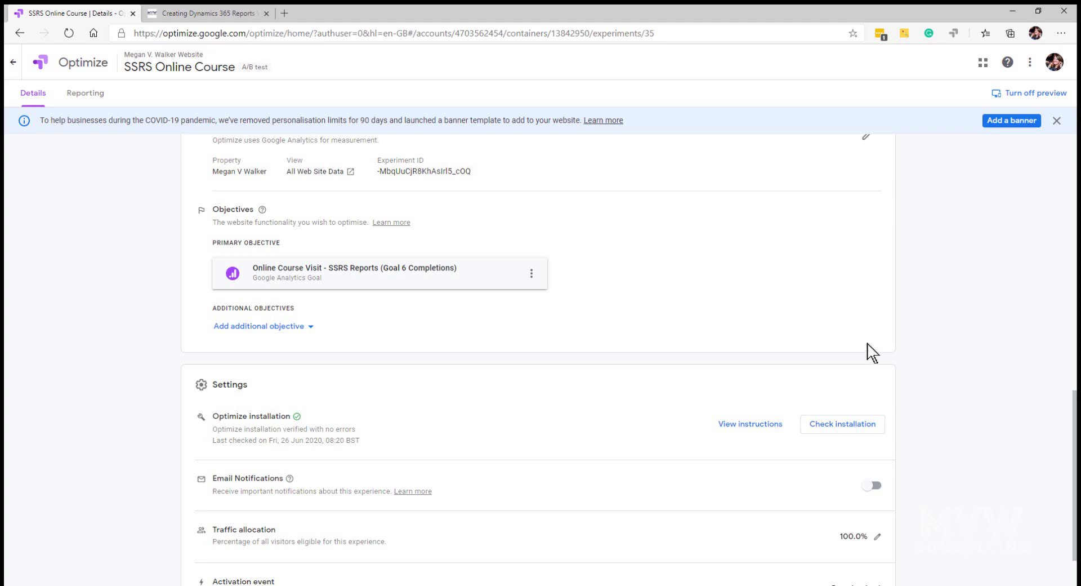
pyautogui.scroll(10, 948, 340)
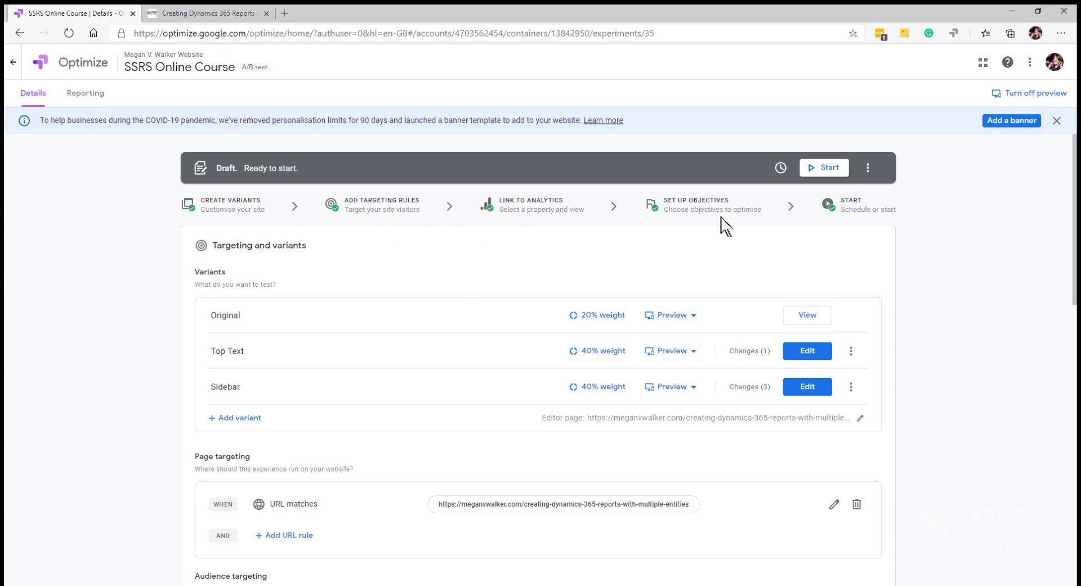
# Start the SSRS Online Course experiment and confirm the start
pyautogui.click(828, 179)
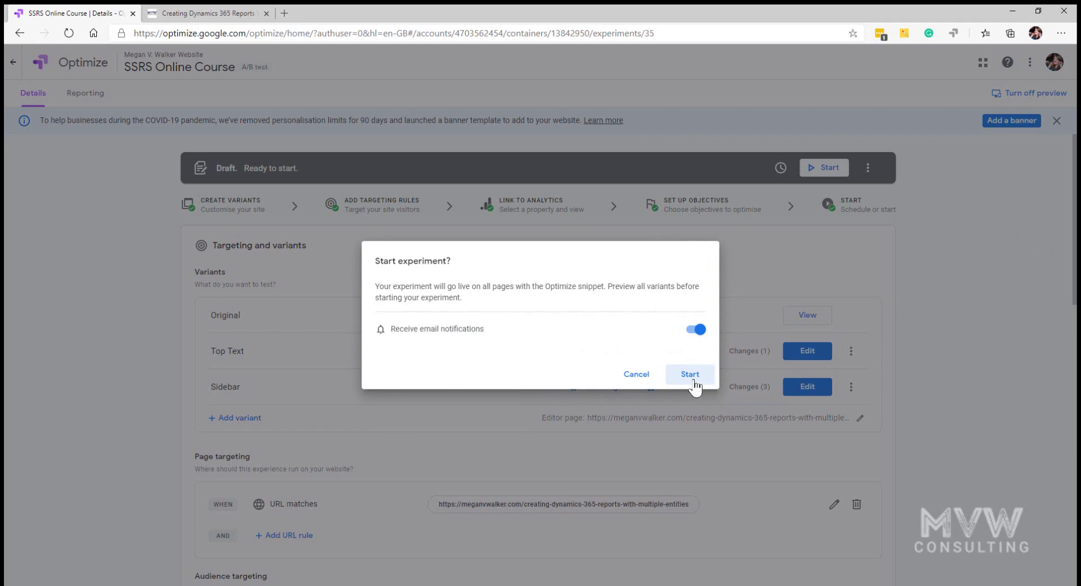
pyautogui.click(690, 375)
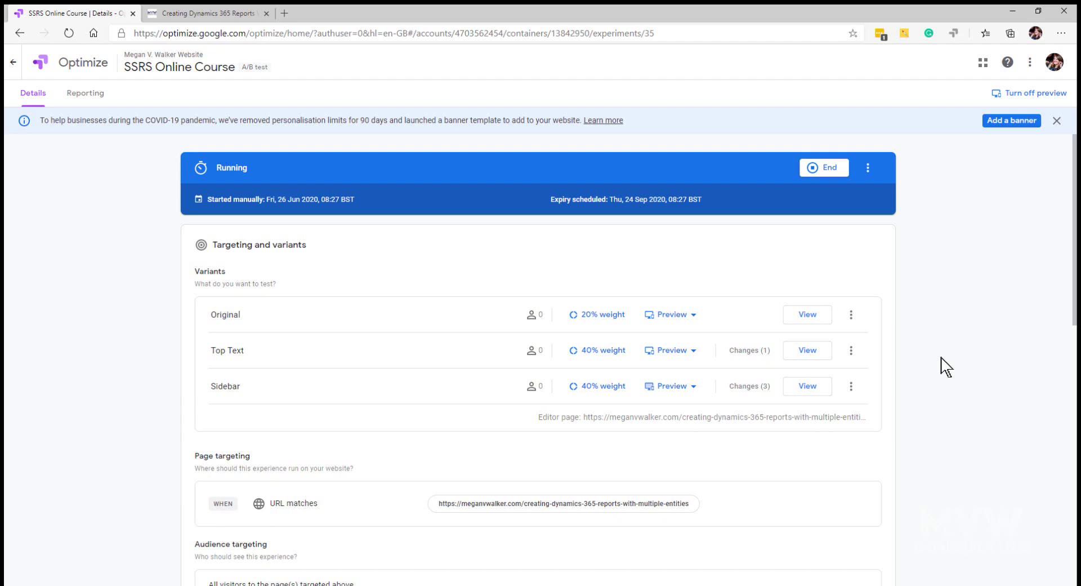
# Switch to the browser tab showing the live Dynamics 365 reports blog post
pyautogui.click(199, 13)
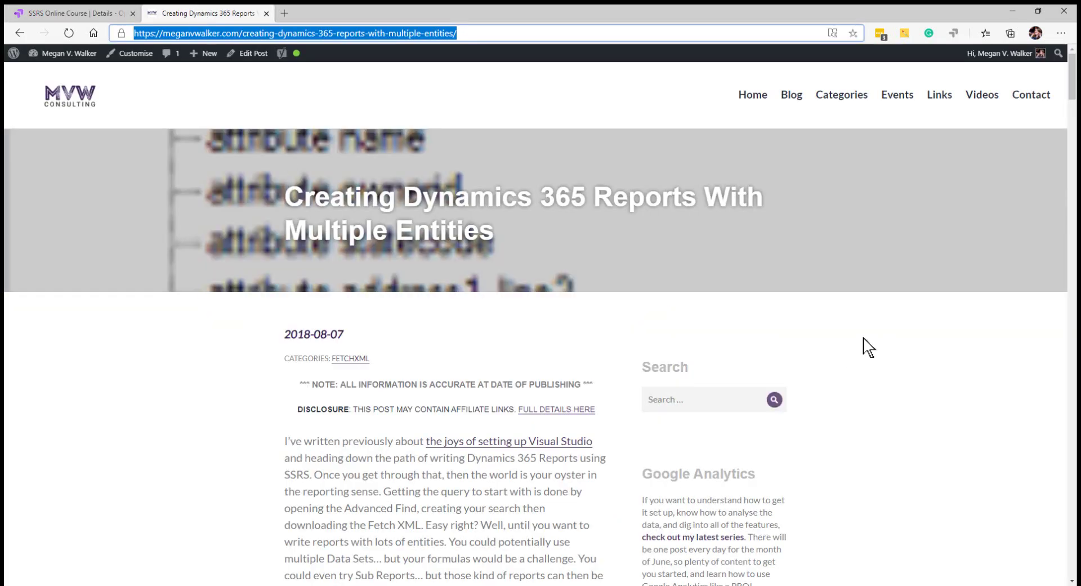